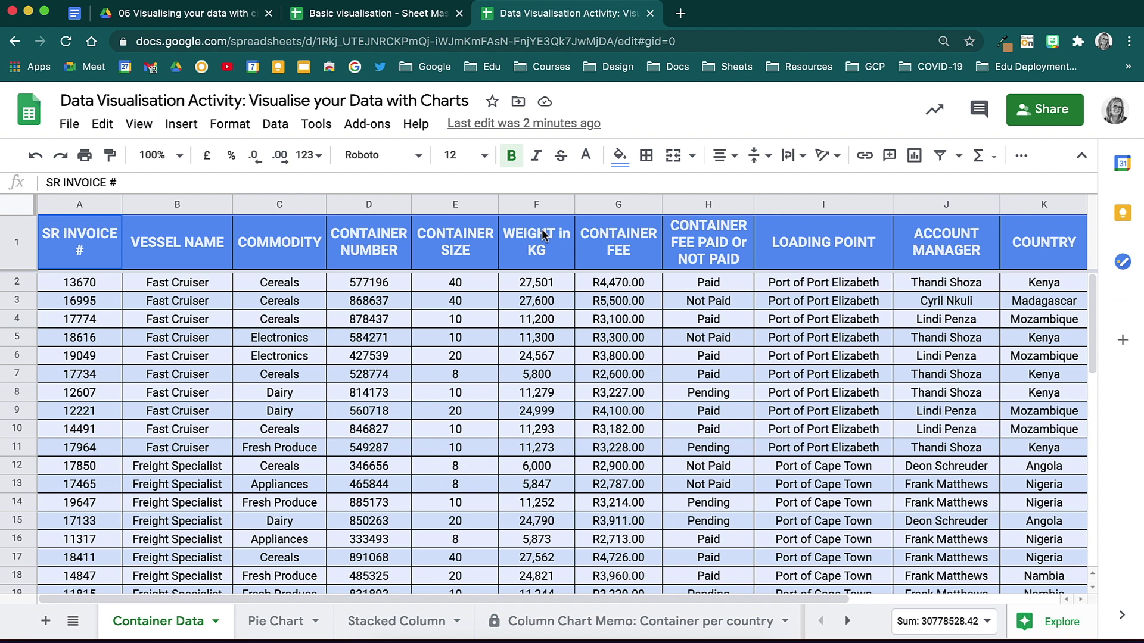
Step: On the Pie Chart sheet, insert a chart from the country and container fee range A1:B9
click(284, 625)
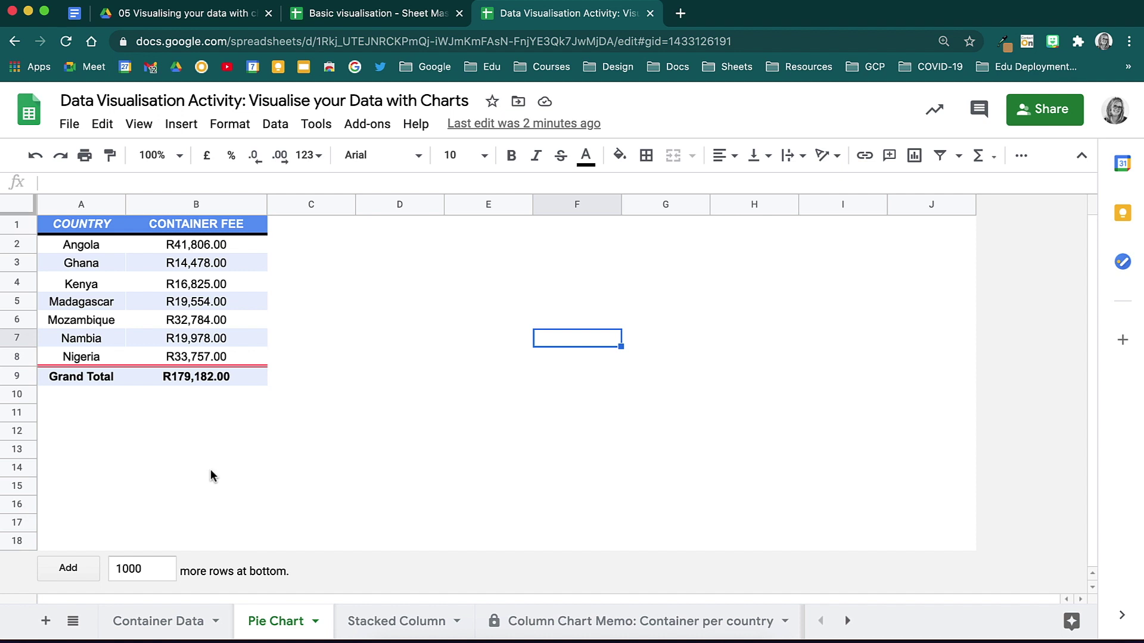
click(92, 225)
drag(91, 294, 232, 379)
click(718, 155)
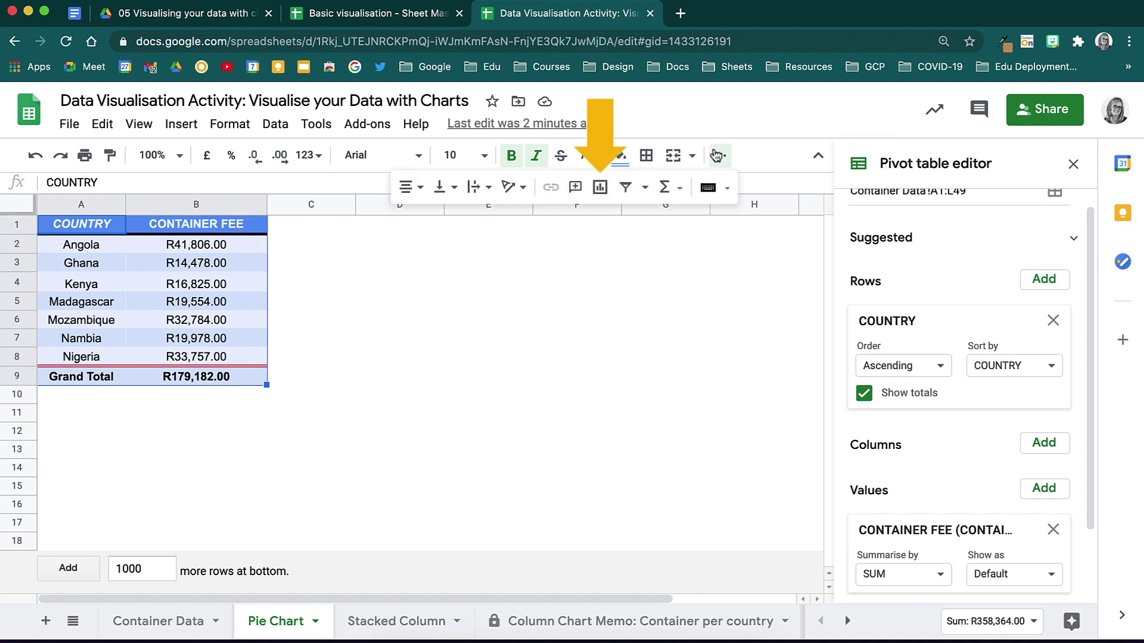
click(181, 124)
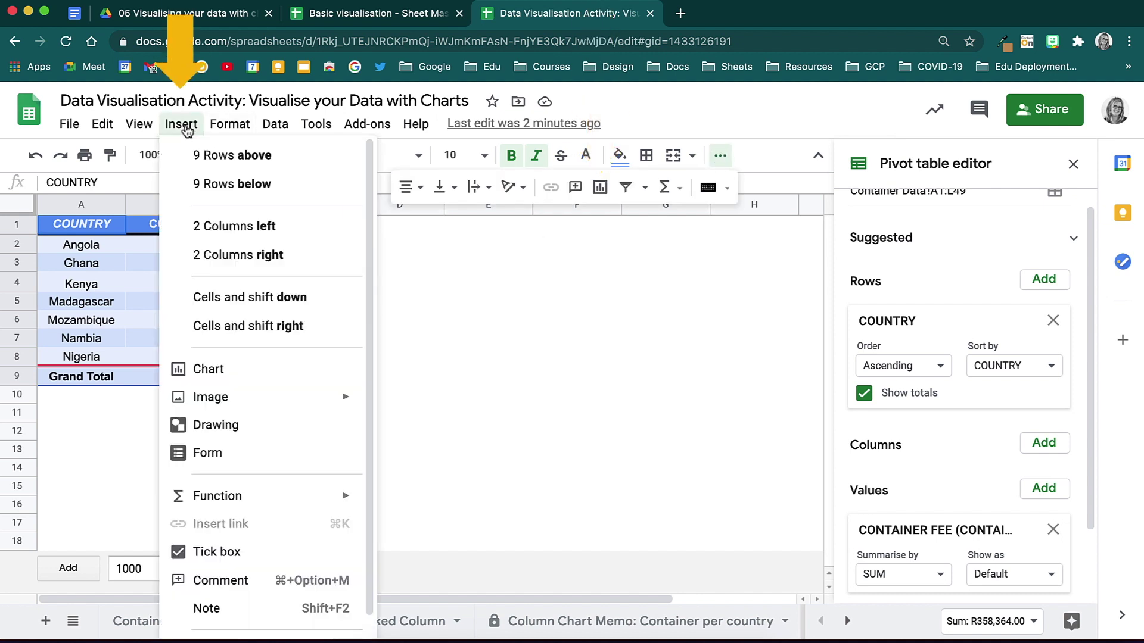
click(346, 365)
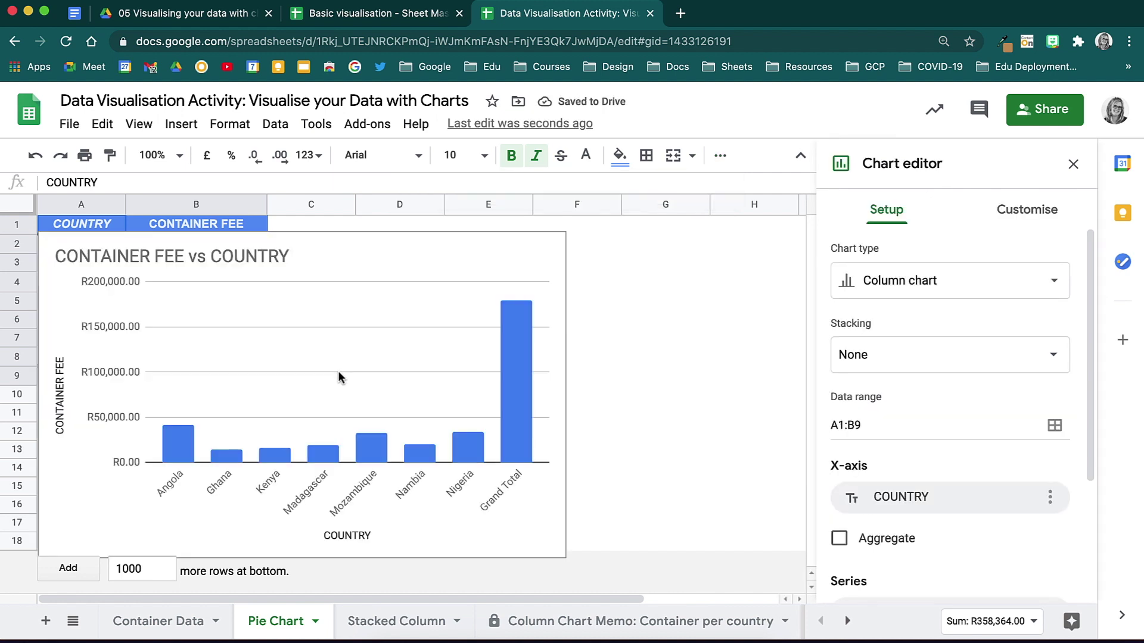
Step: Move the chart beside the table into columns C–H and shrink it to fit
drag(405, 344, 620, 319)
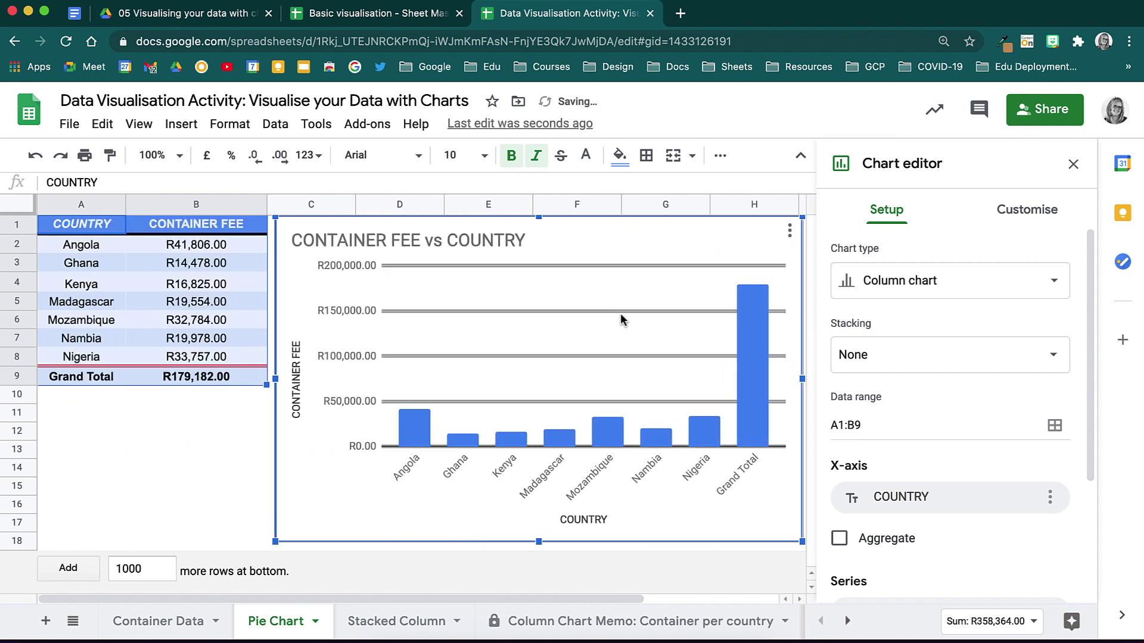
mouse_move(275, 541)
mouse_down()
mouse_move(378, 473)
mouse_move(270, 542)
mouse_up()
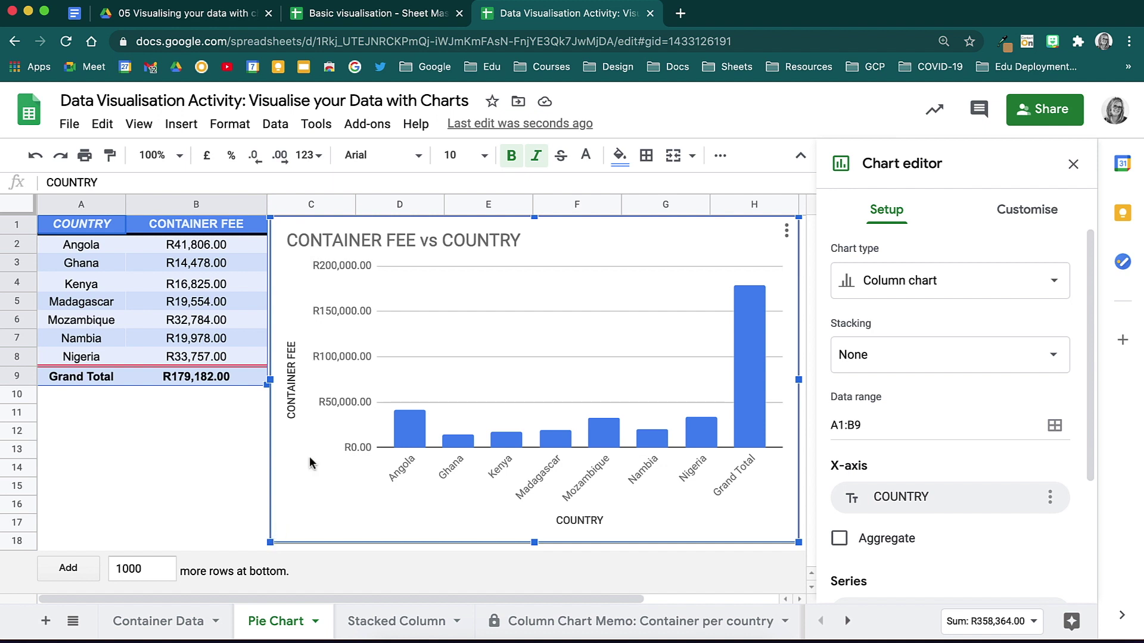
Step: Change the chart title from 'CONTAINER FEE vs COUNTRY' to 'Total Paid per Country'
double_click(416, 240)
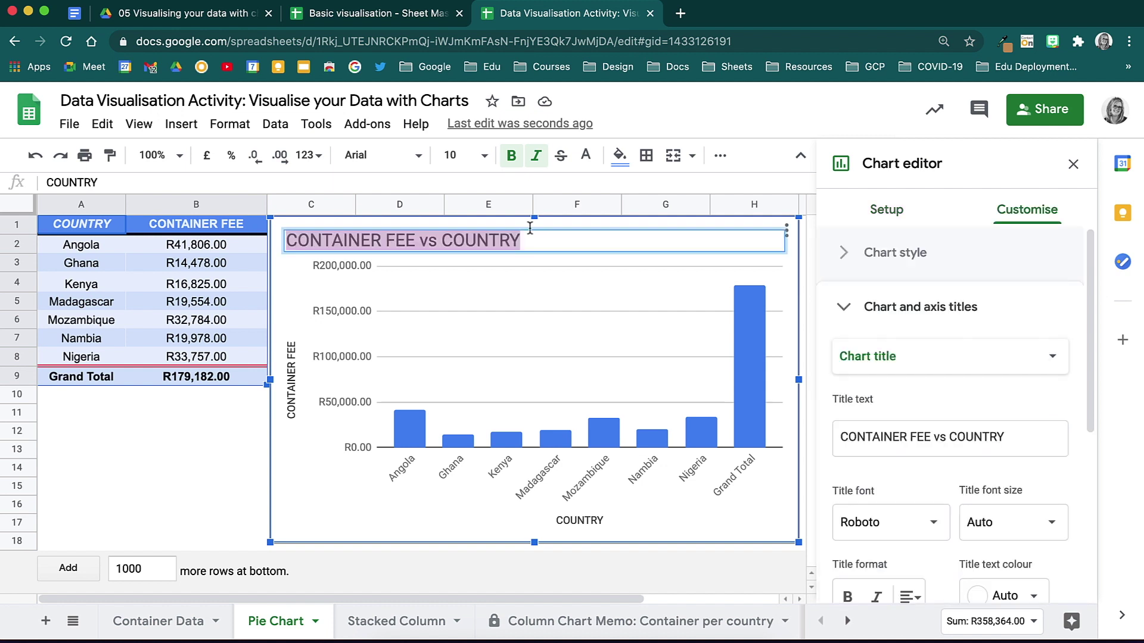
text(Total Paid per Country)
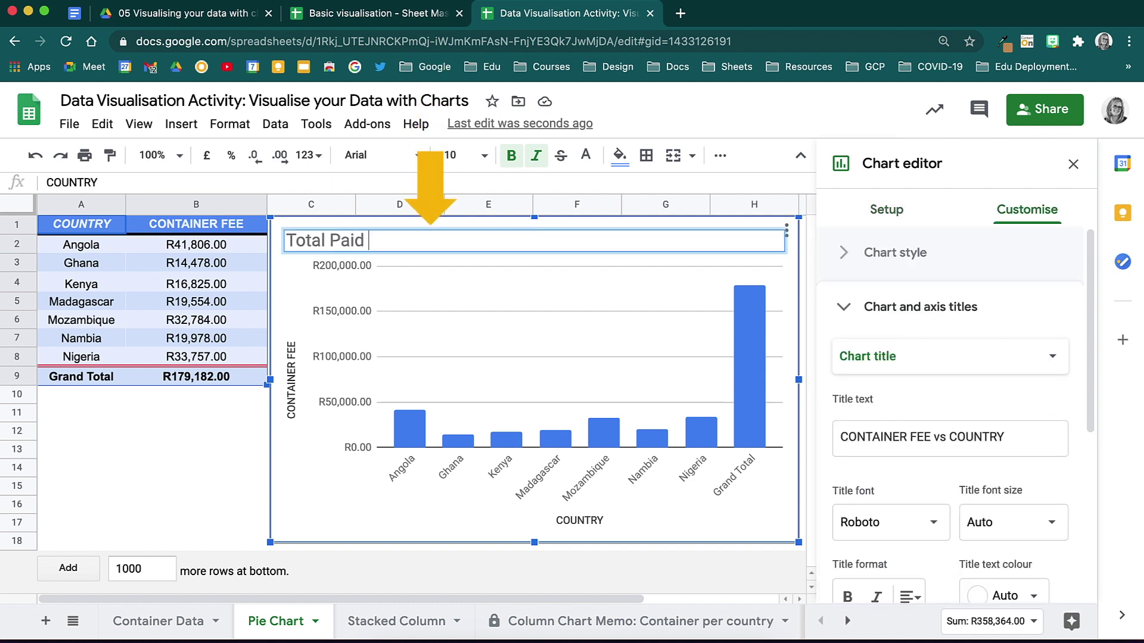
click(374, 524)
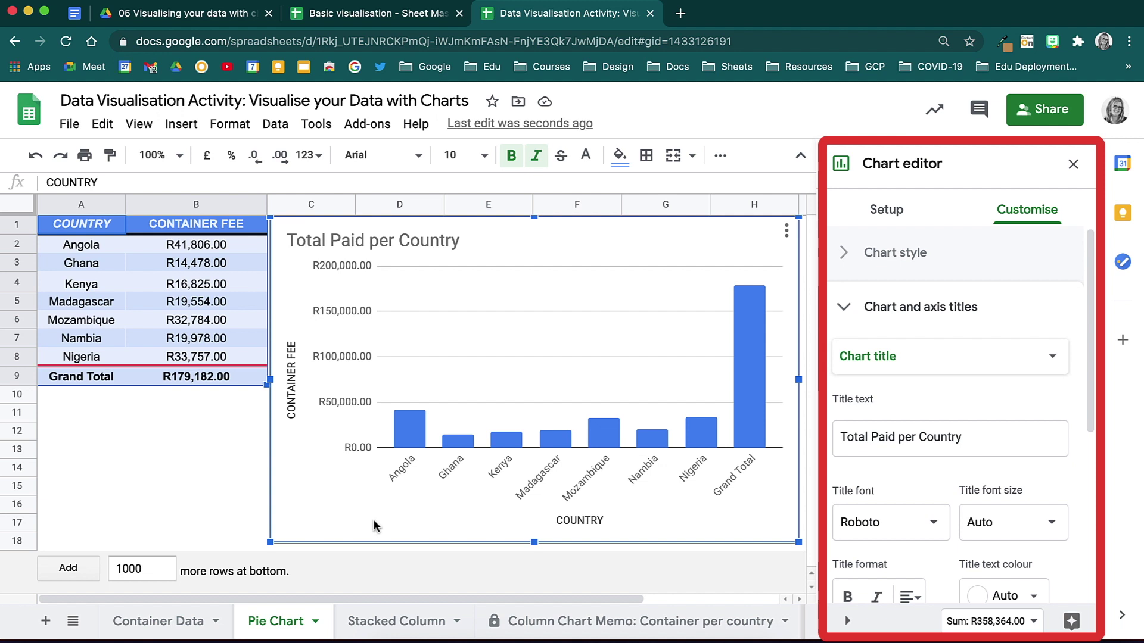
Step: Deselect the chart, then reopen its chart editor from the chart's three-dot menu
click(1073, 164)
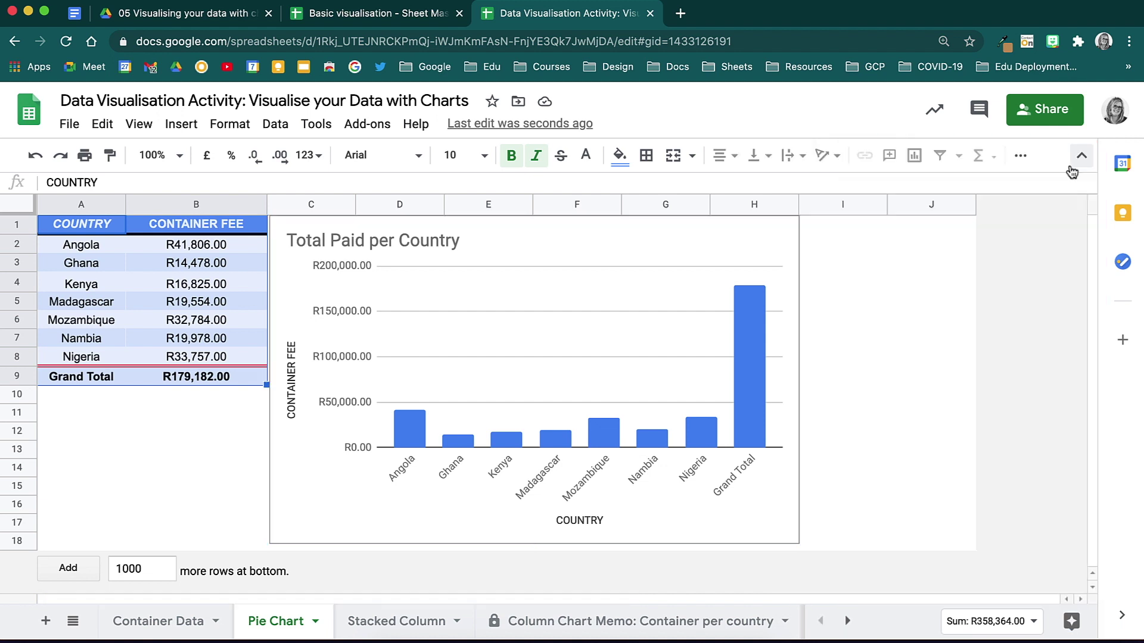
click(700, 238)
click(788, 235)
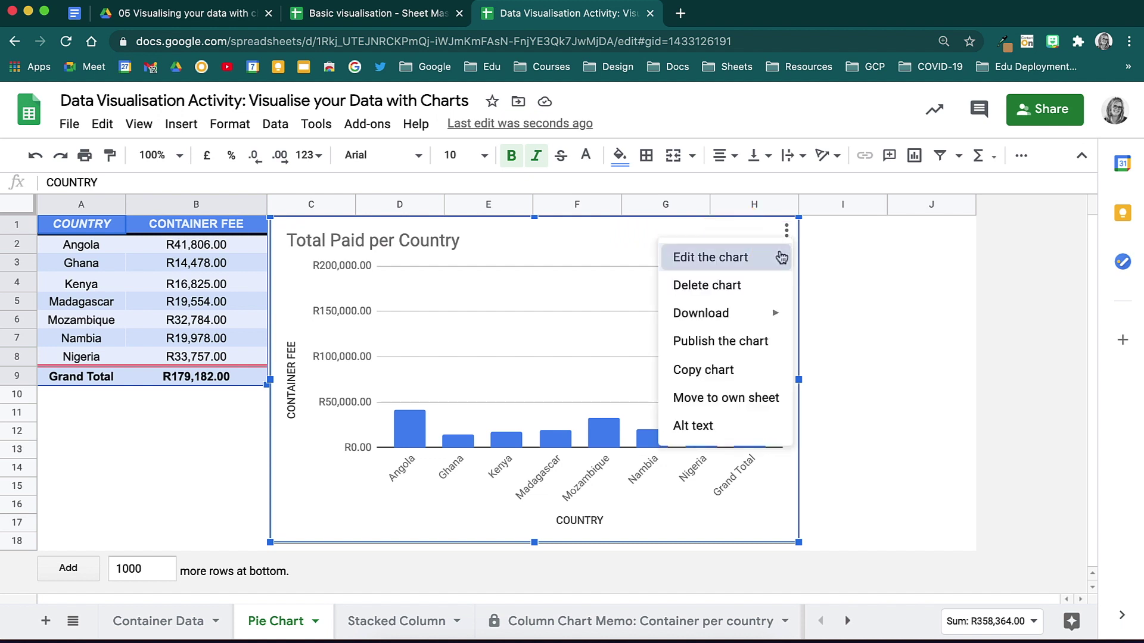
click(778, 262)
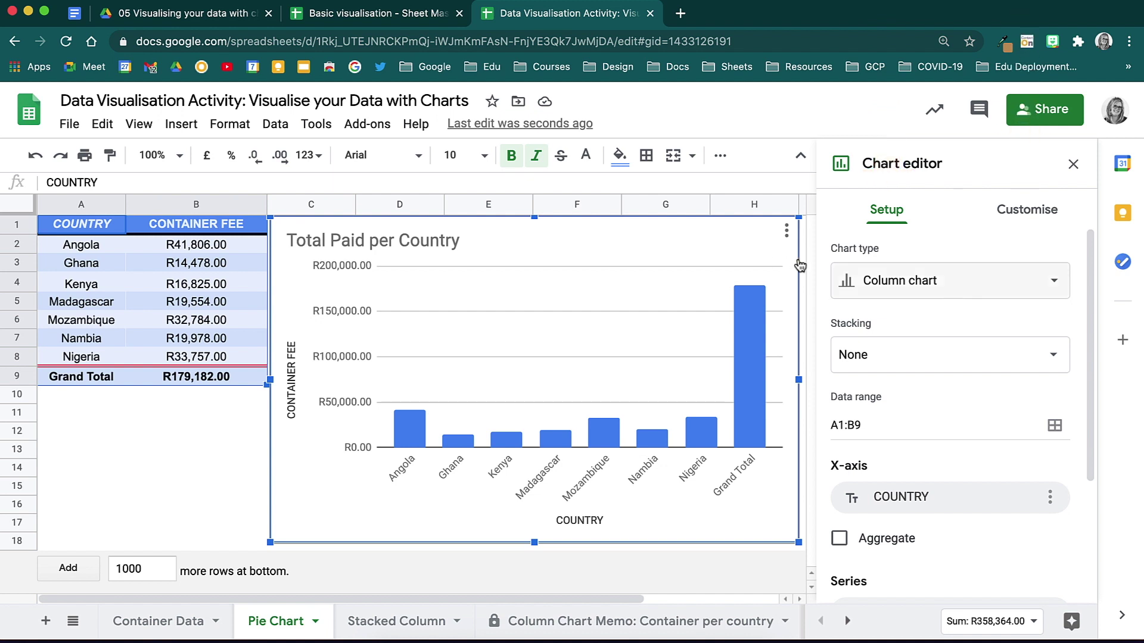
Step: Cycle the chart through bar, waterfall, line, doughnut, 3D pie and scatter types
click(1058, 282)
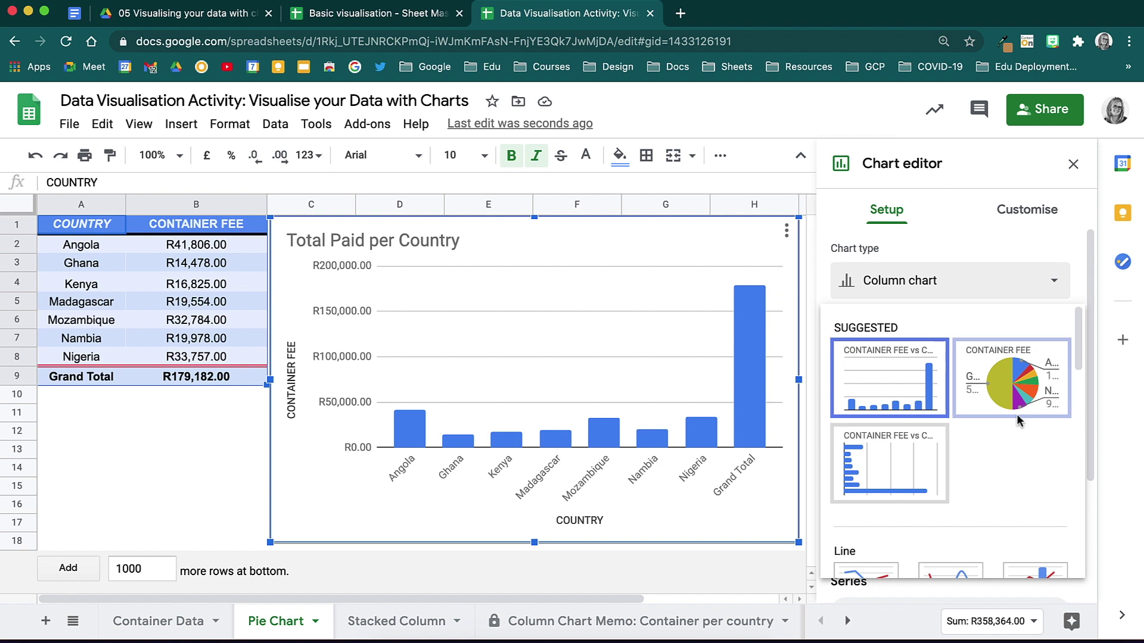
scroll(1017, 421, down, 1)
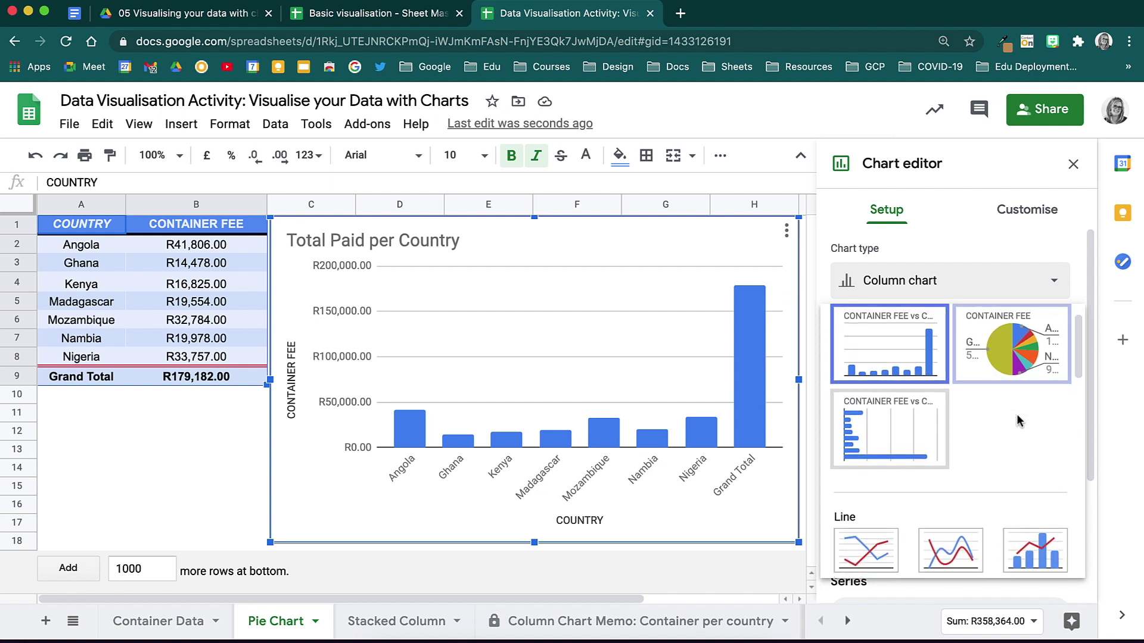
click(1031, 349)
key(super+z)
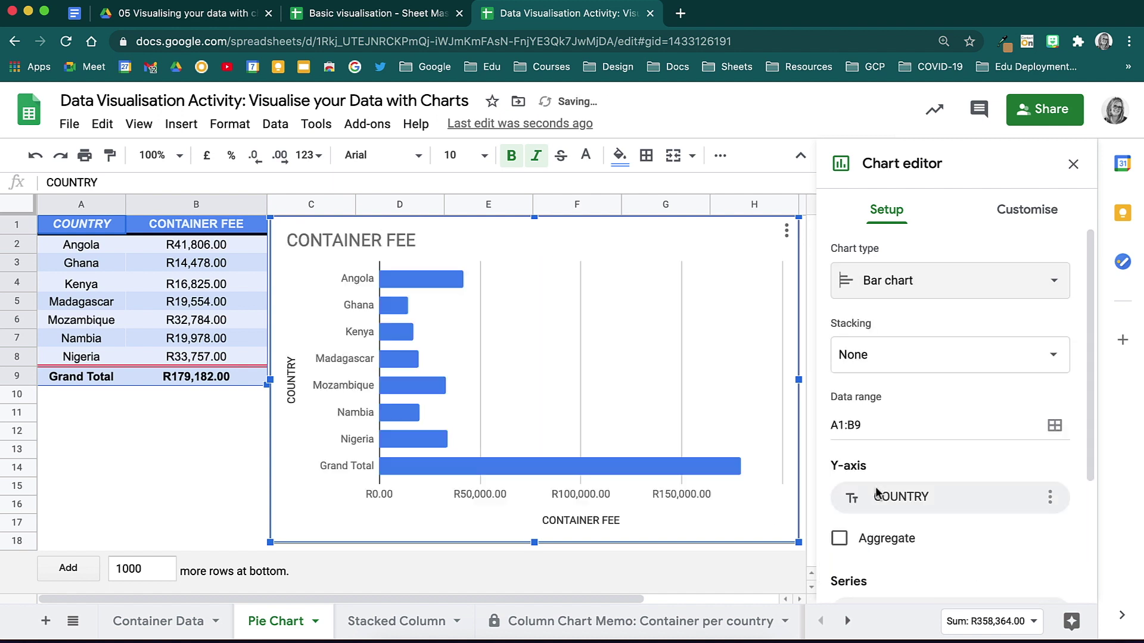
key(super+z)
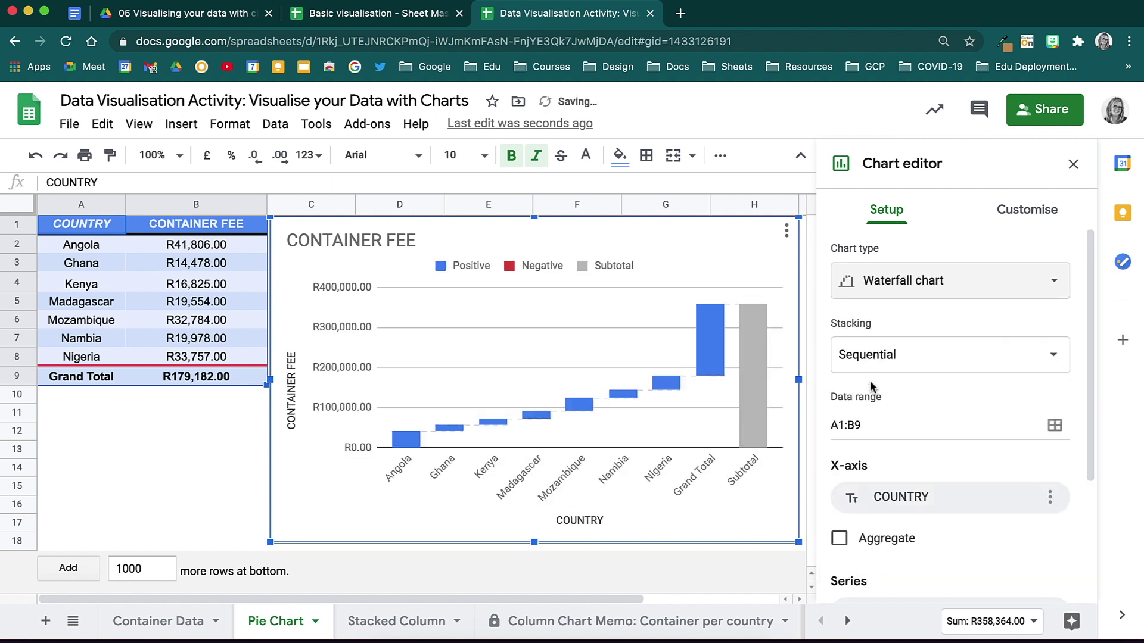
key(super+z)
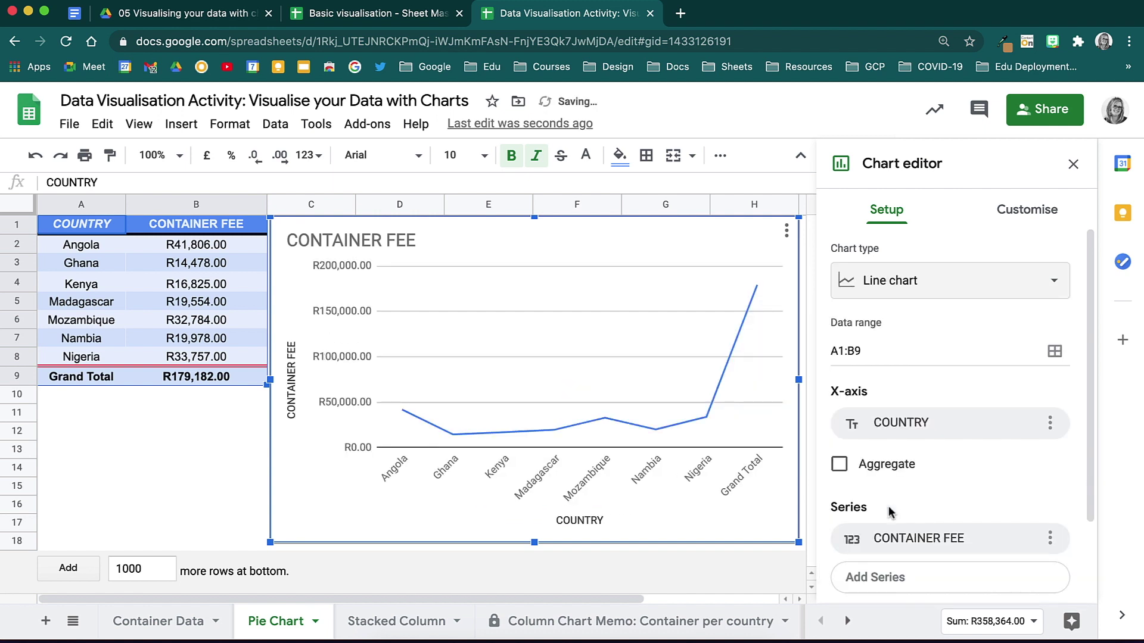
key(super+z)
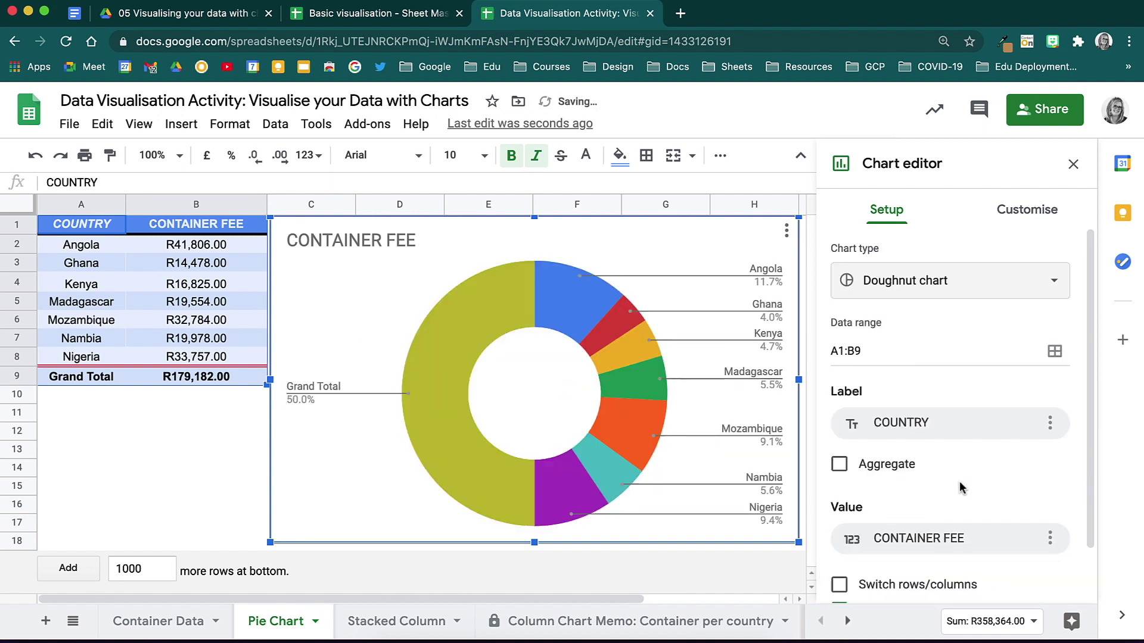
key(super+z)
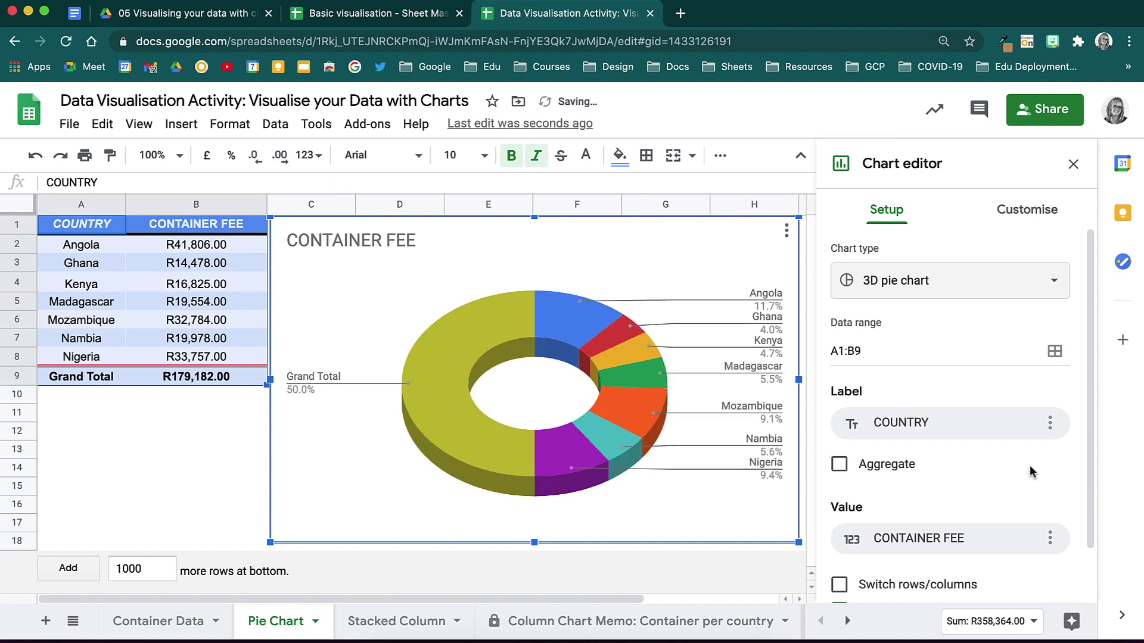
key(super+z)
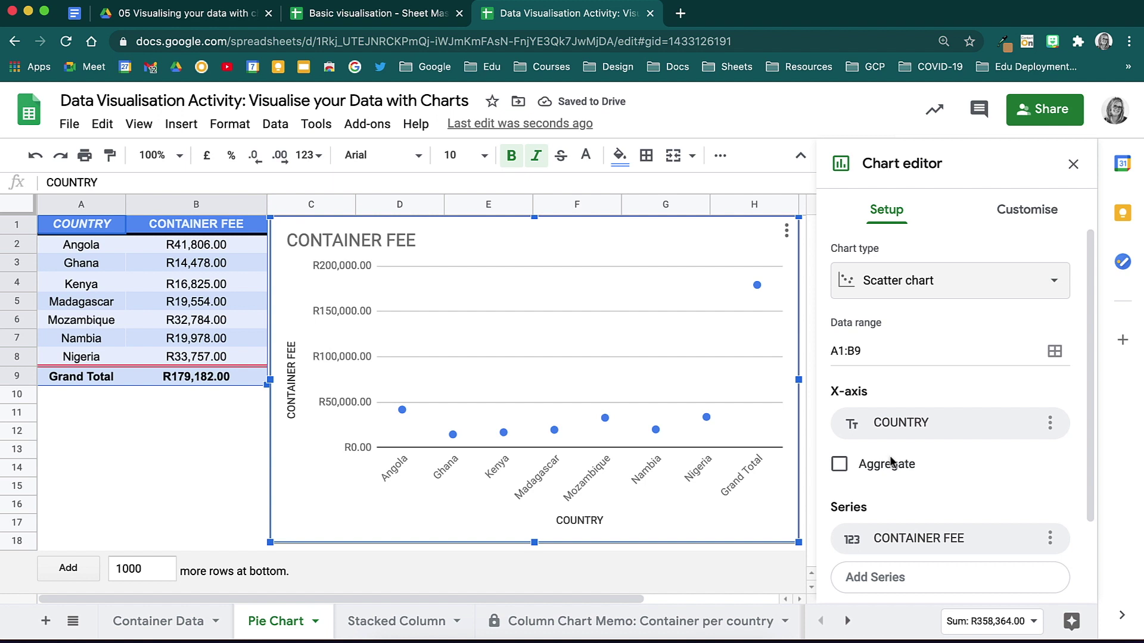
click(954, 280)
scroll(977, 476, down, 5)
Step: Make it a pie chart, keeping COUNTRY as slice labels after briefly trying CONTAINER FEE
click(873, 435)
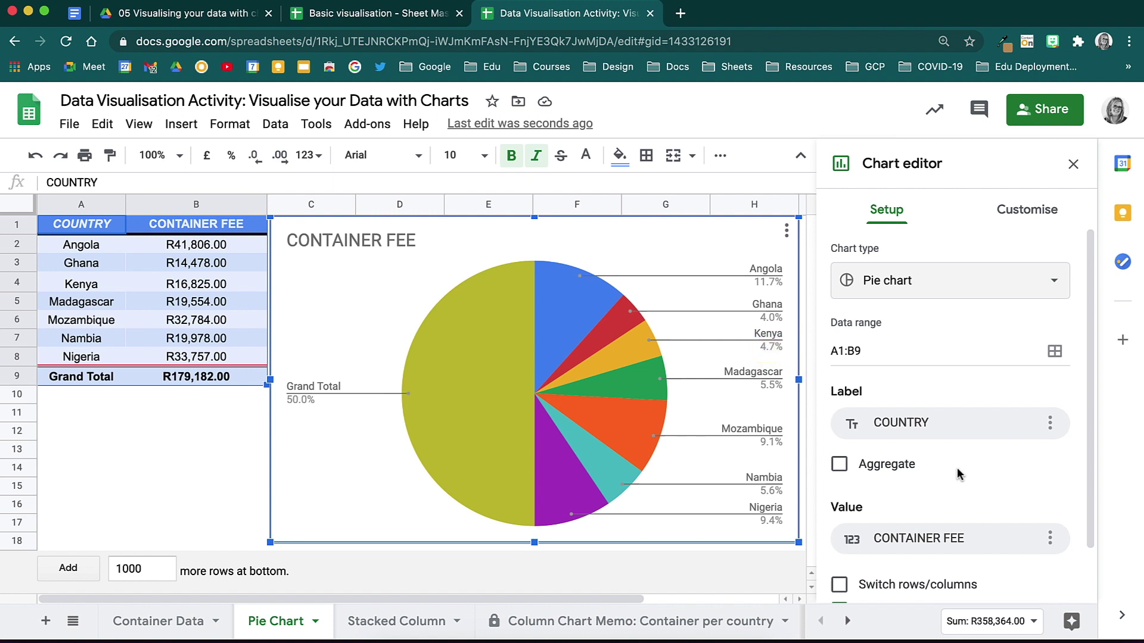
scroll(957, 467, down, 1)
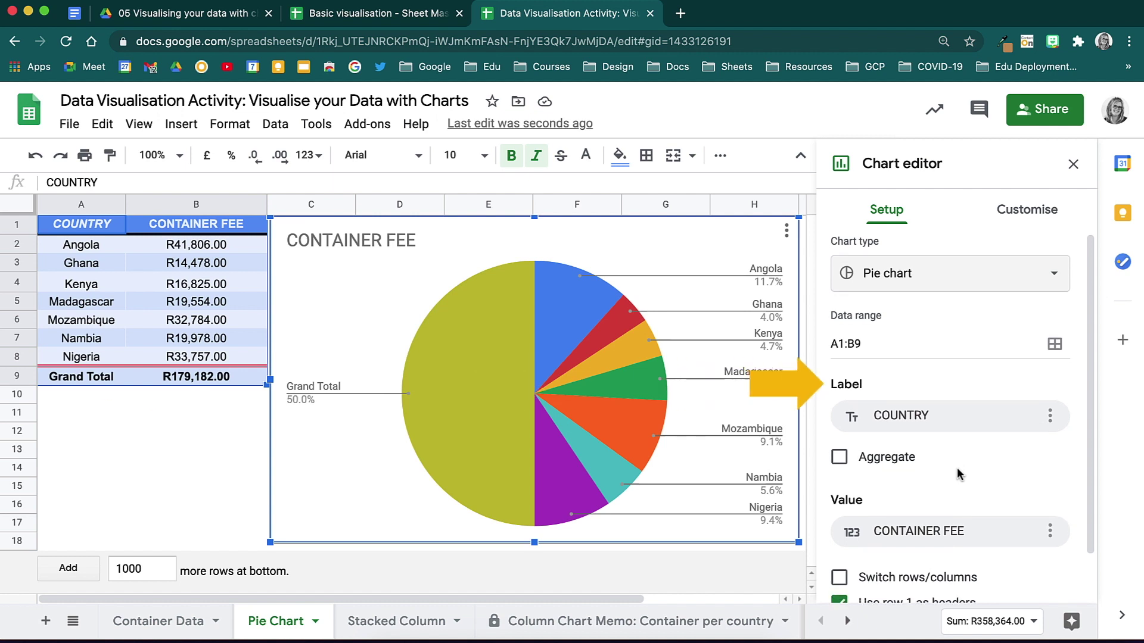
click(1030, 417)
click(980, 526)
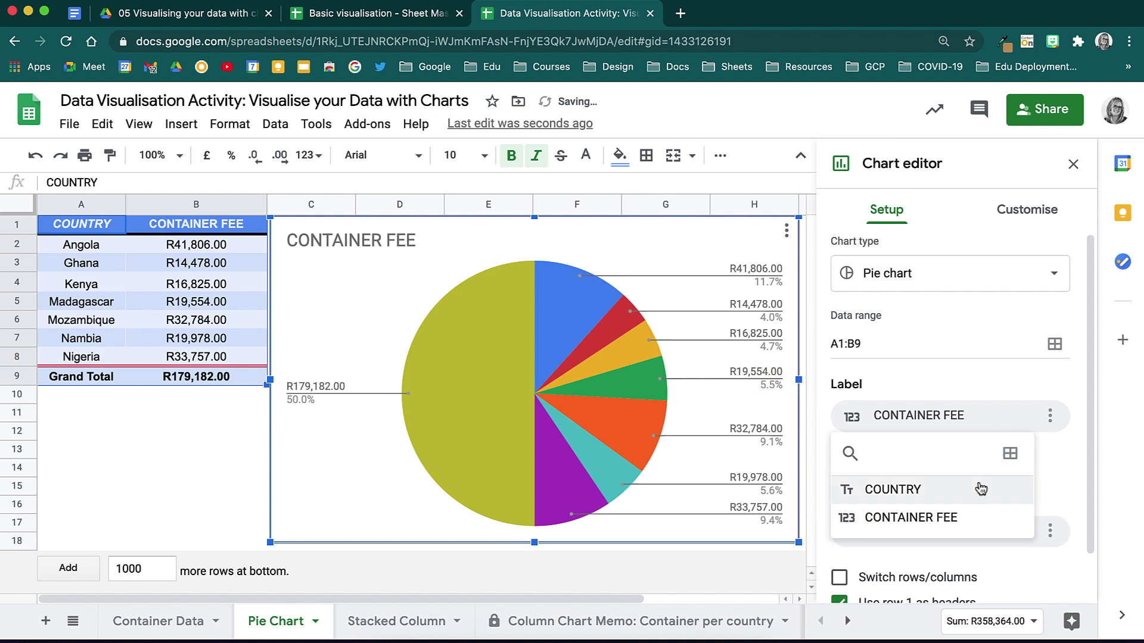
click(980, 489)
scroll(977, 500, down, 2)
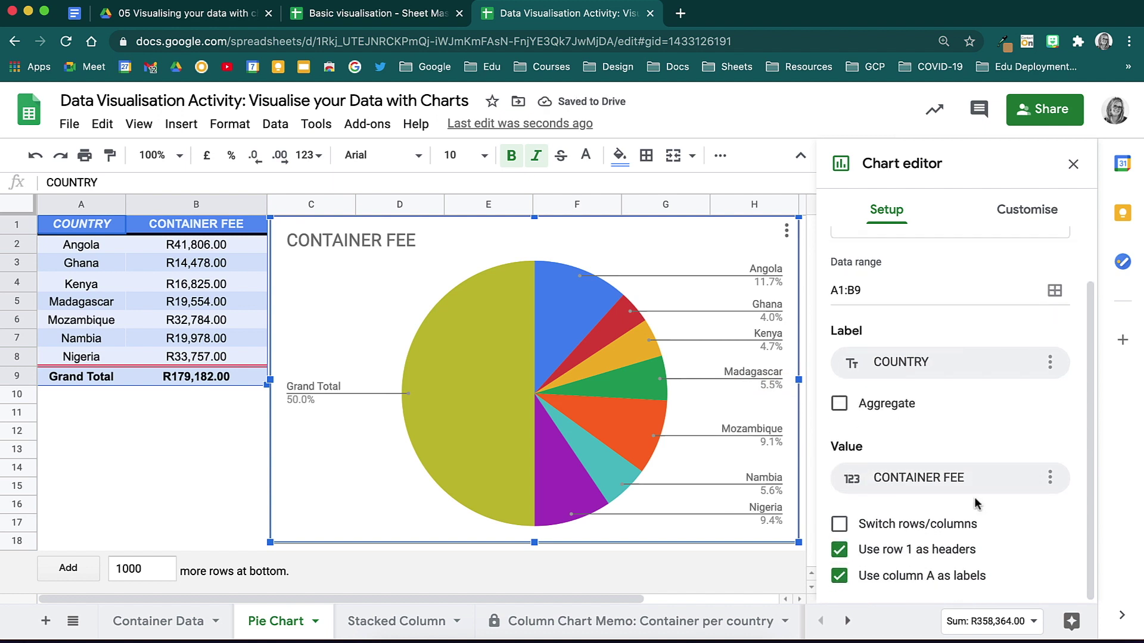
Step: Set the chart style to a light grey background, Comic Sans MS font and black border
click(1035, 209)
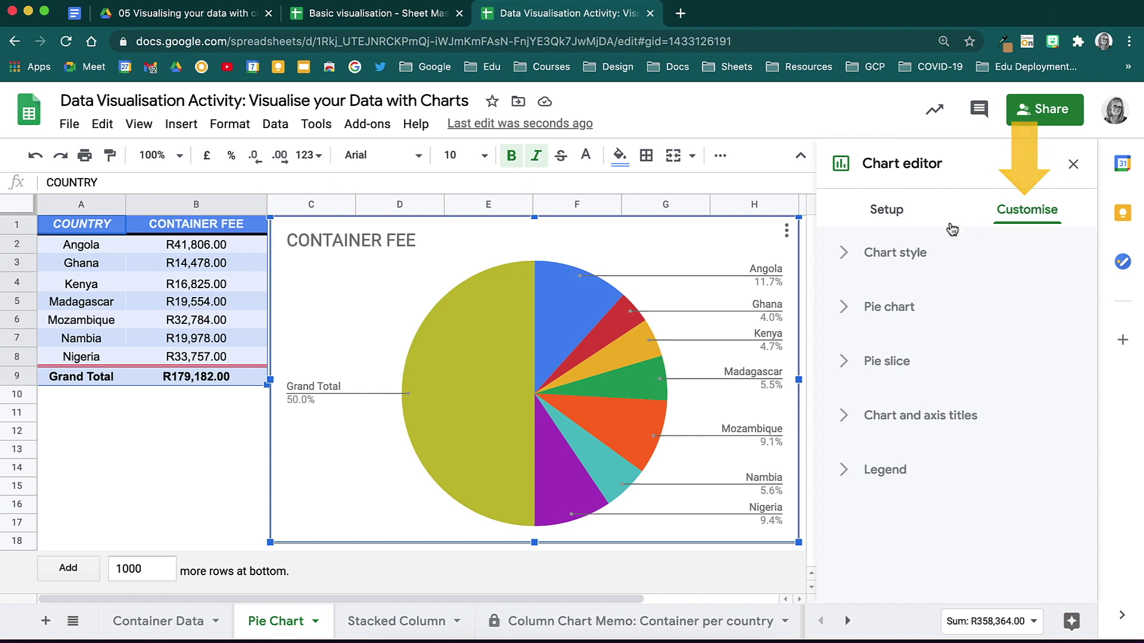
click(844, 253)
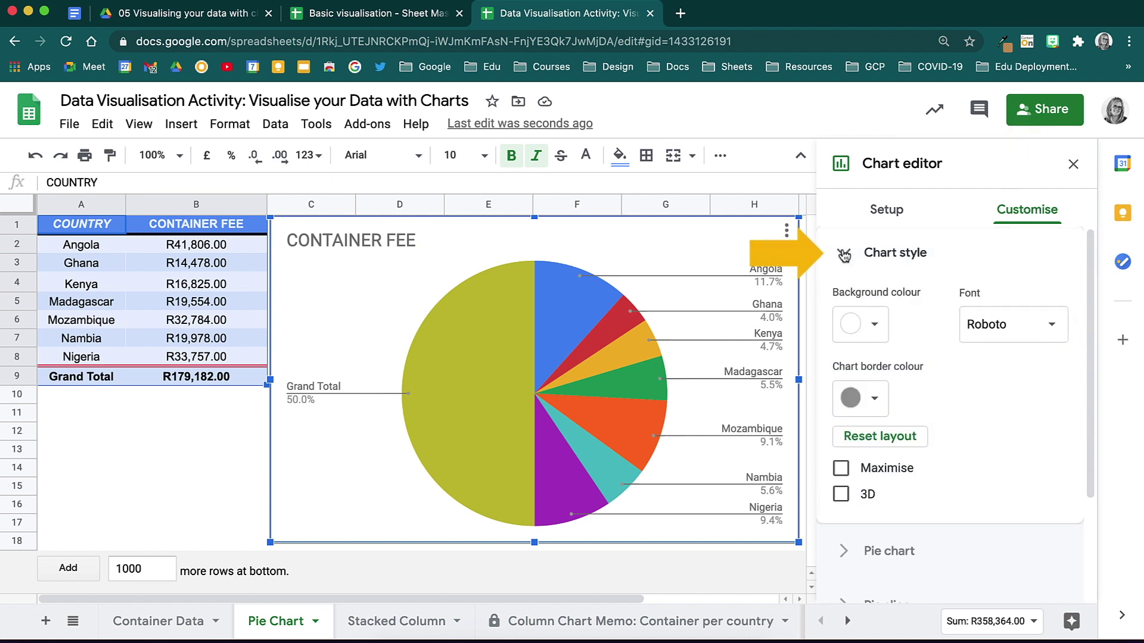
click(875, 326)
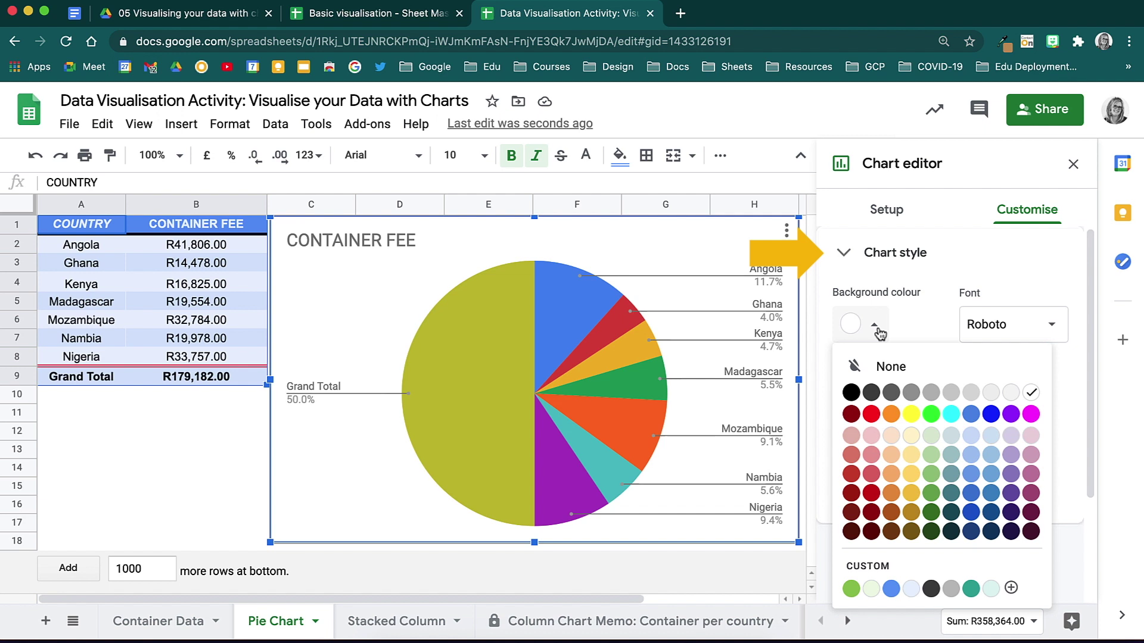
click(1009, 393)
click(1007, 325)
click(1042, 250)
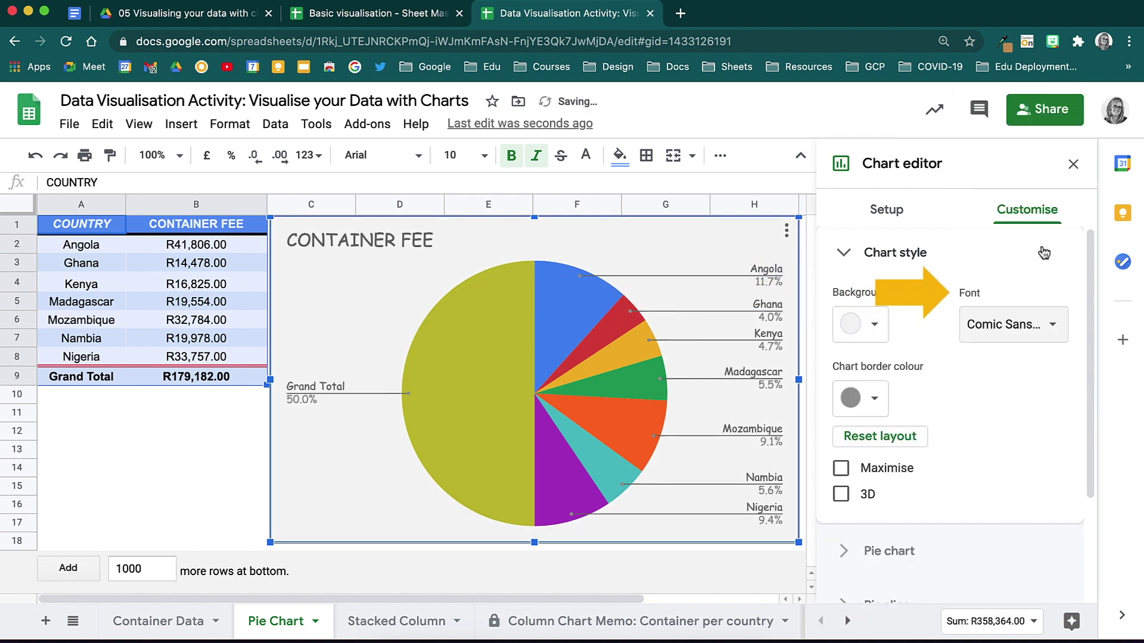
click(876, 396)
click(850, 164)
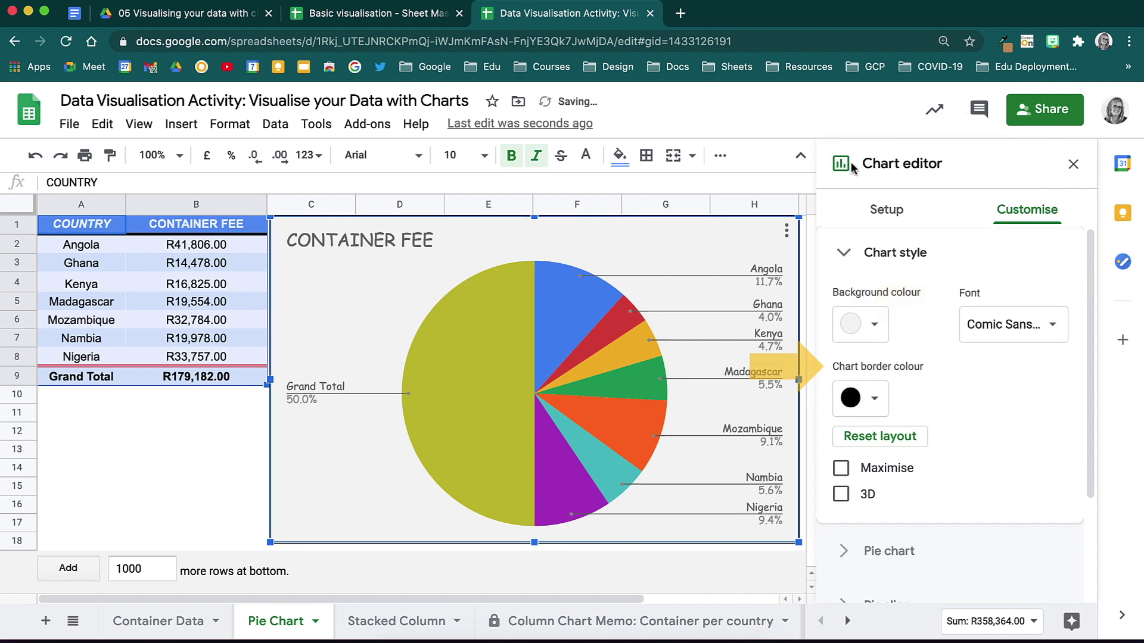
Step: Try the Maximise and 3D chart options, then turn both off again
click(840, 468)
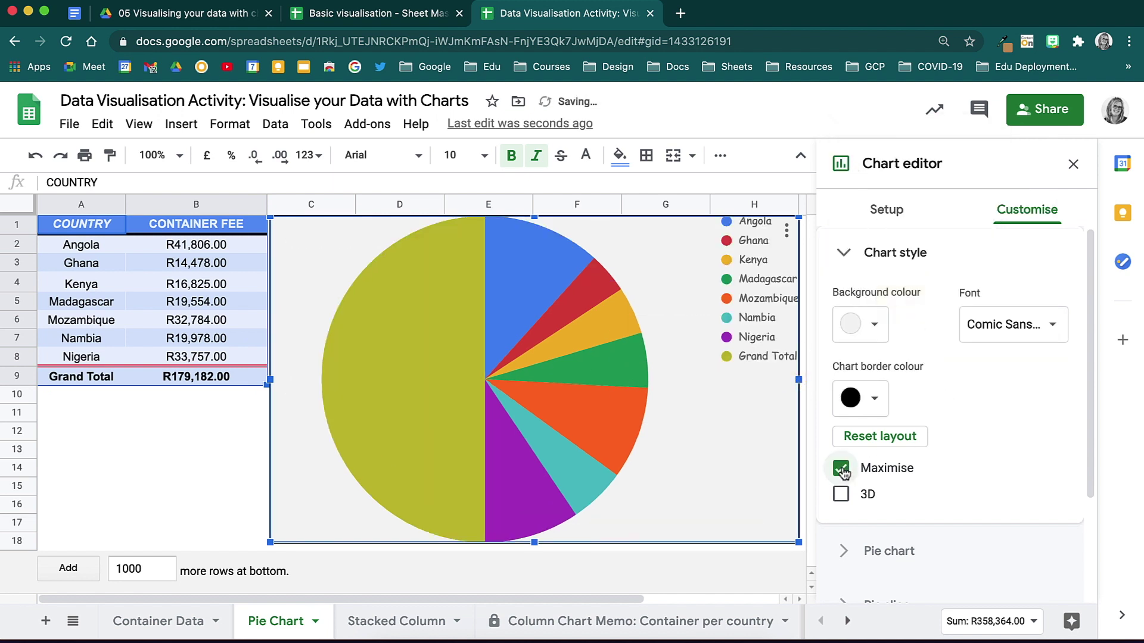
click(841, 496)
click(841, 496)
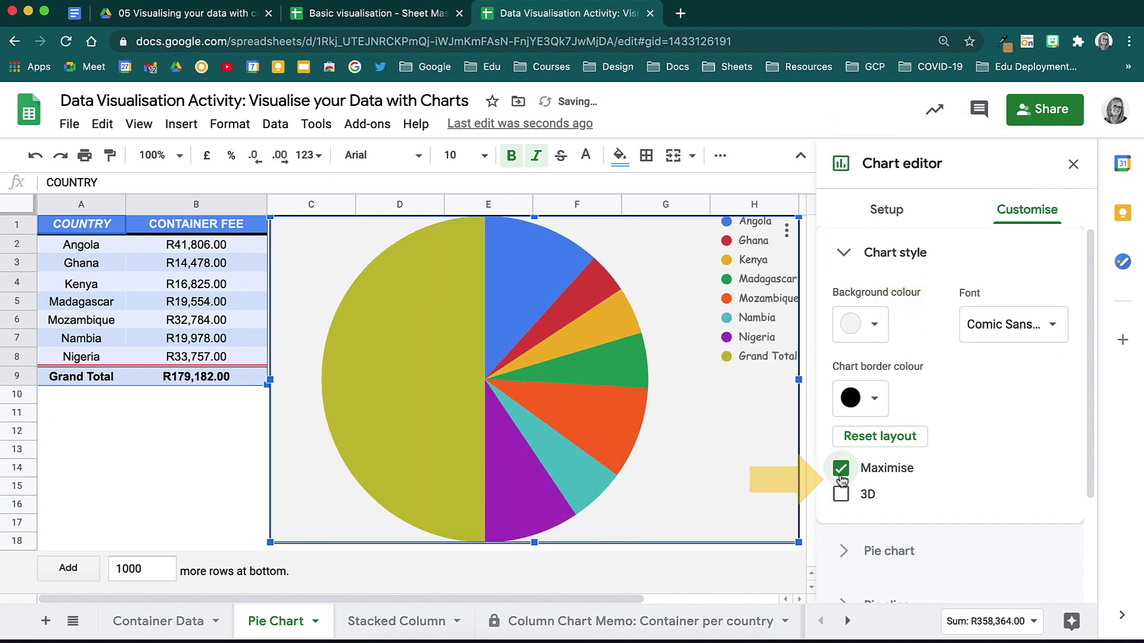
click(840, 468)
Step: Give the pie a 25% doughnut hole and light mint slice borders
click(842, 252)
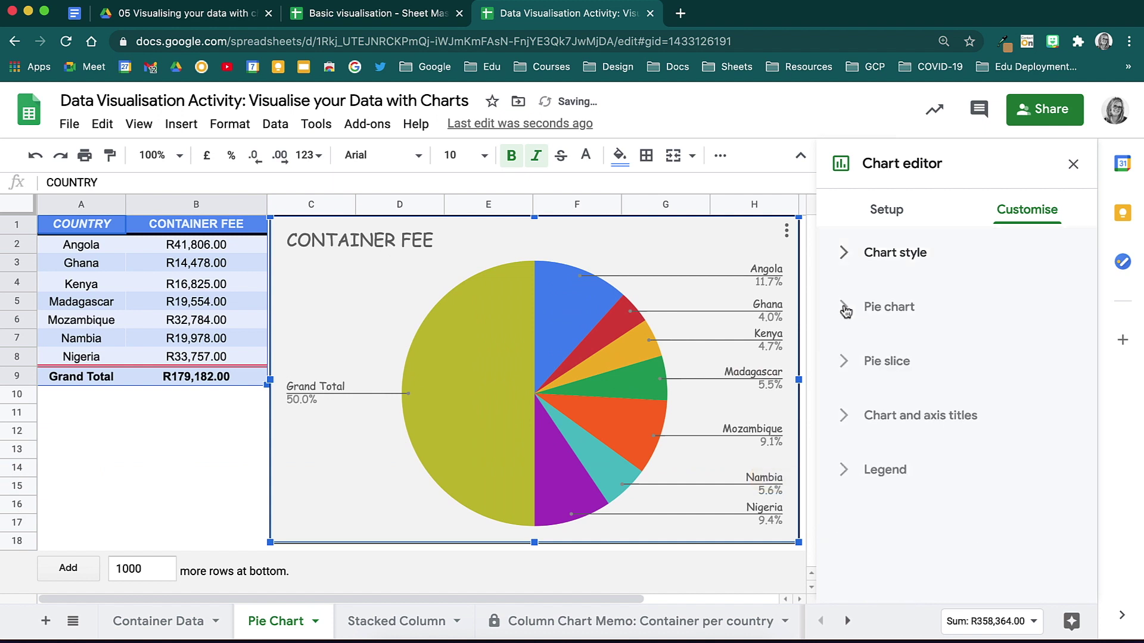
click(846, 310)
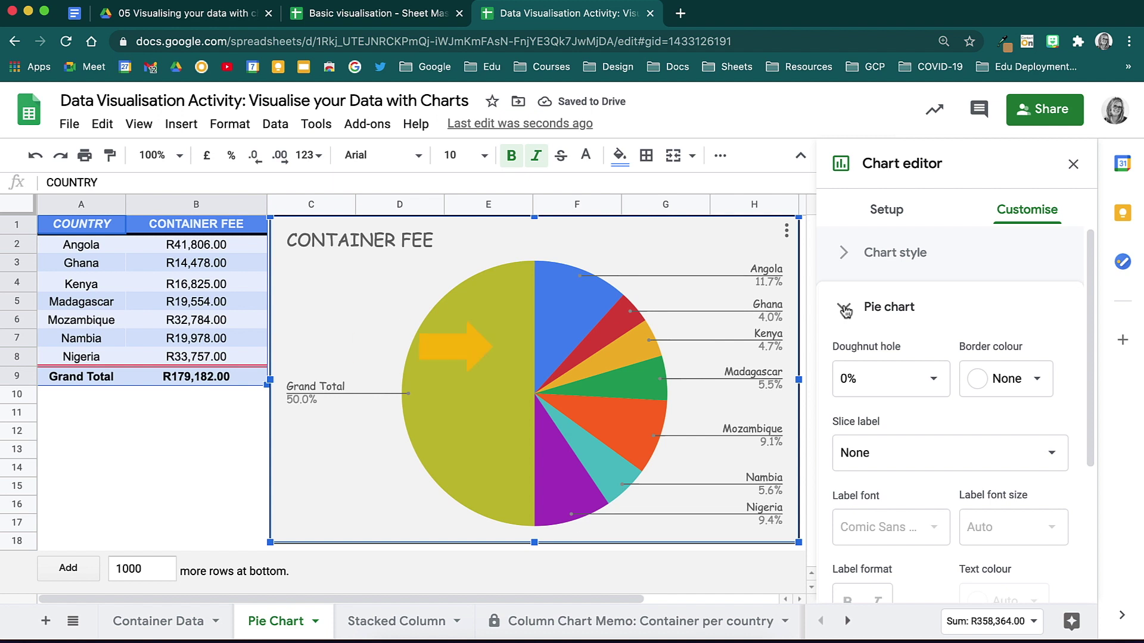
click(934, 379)
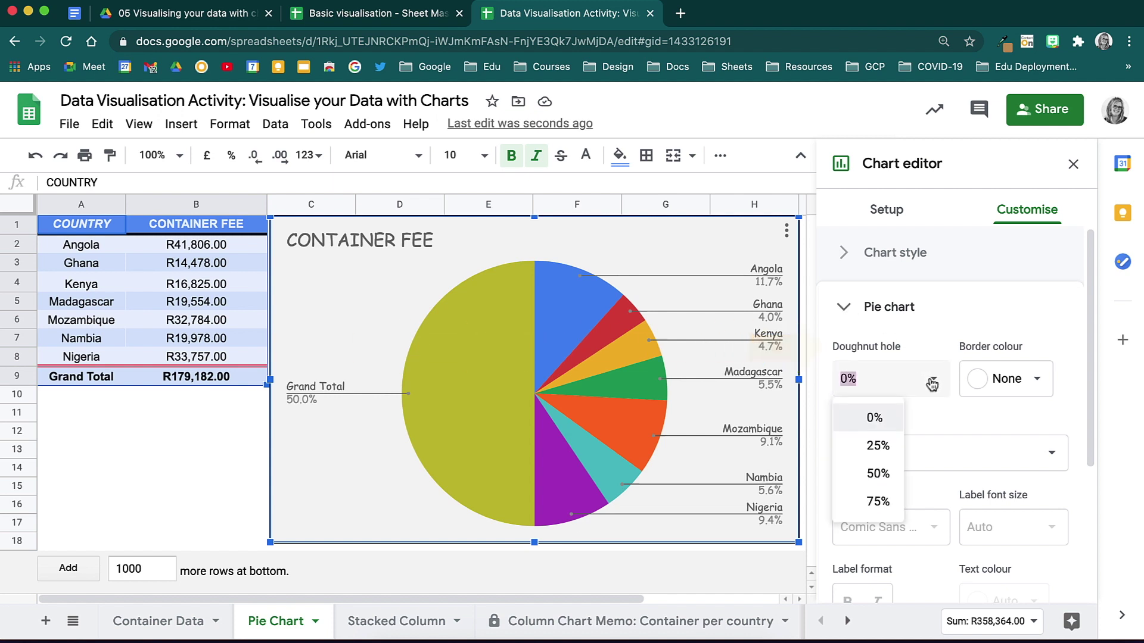
click(885, 448)
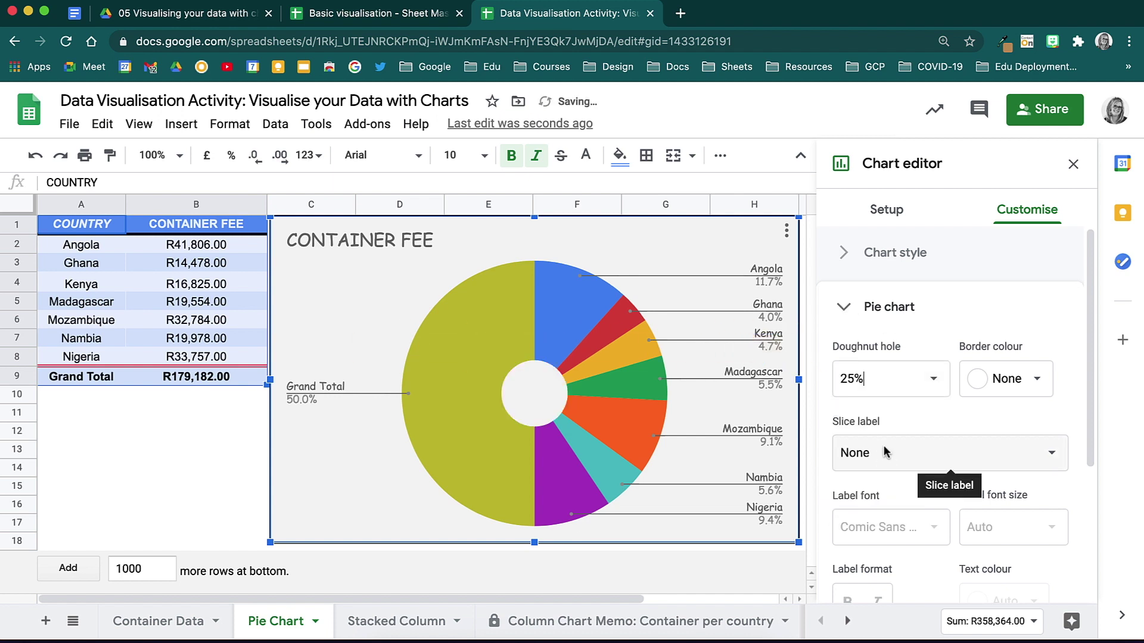
click(1026, 384)
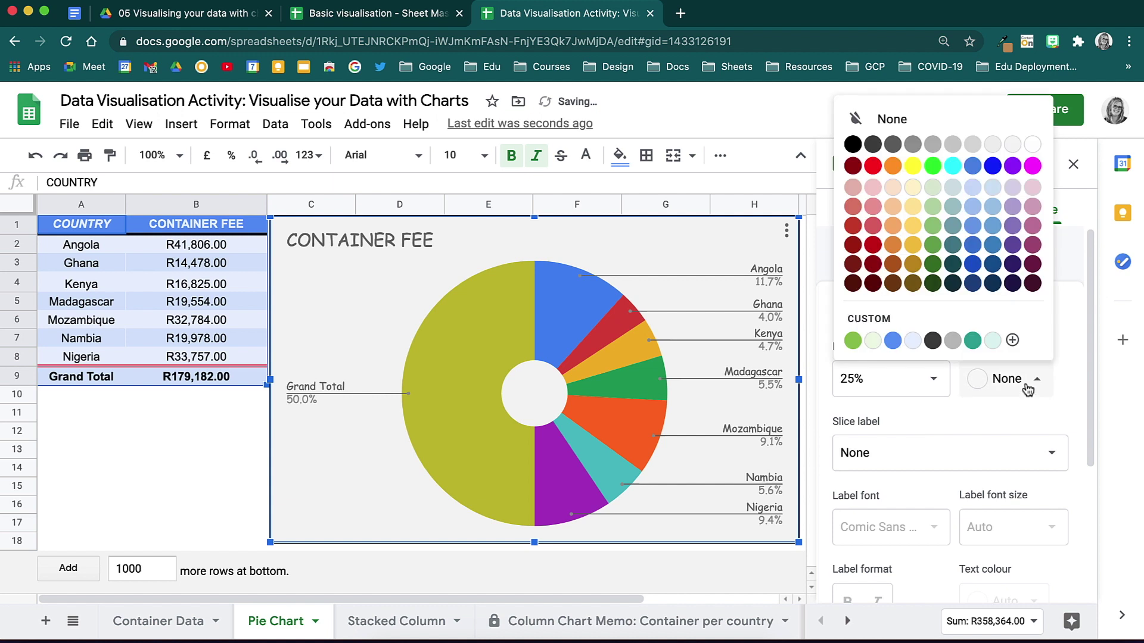
click(992, 341)
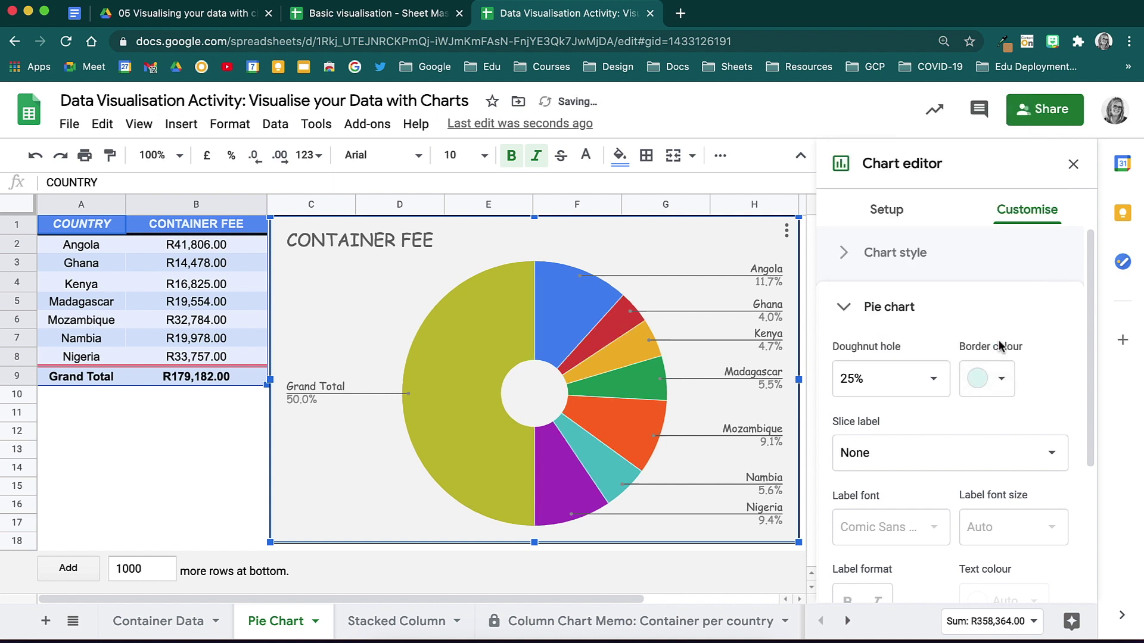
Step: Show percentage slice labels and enlarge the chart leftward to column B
scroll(1053, 422, down, 1)
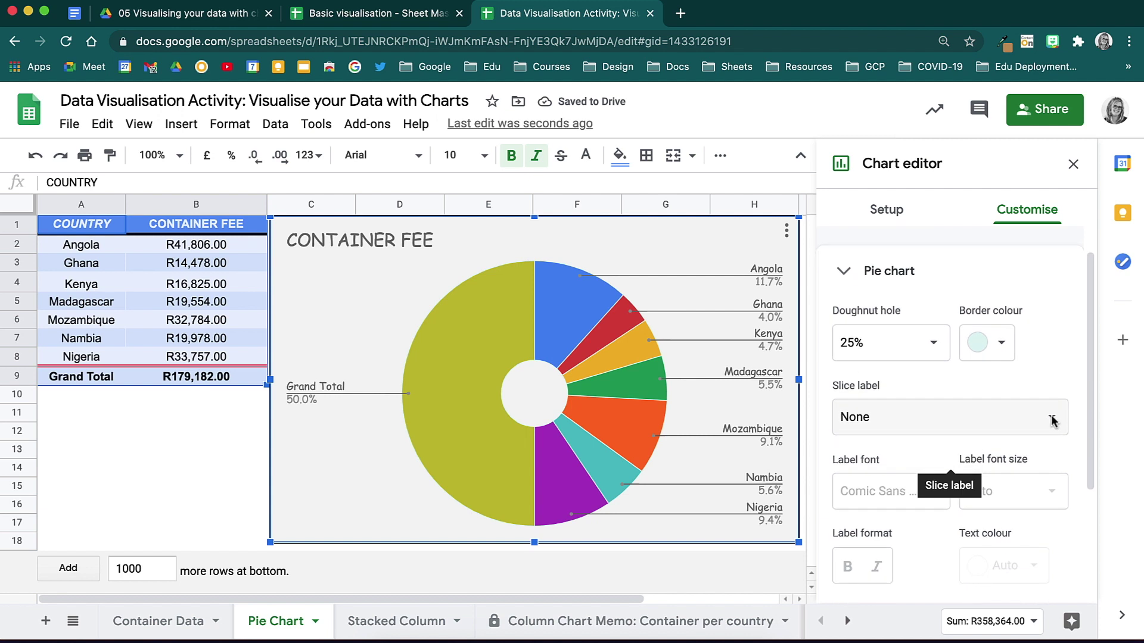
click(1051, 417)
key(Down)
key(Down)
key(Return)
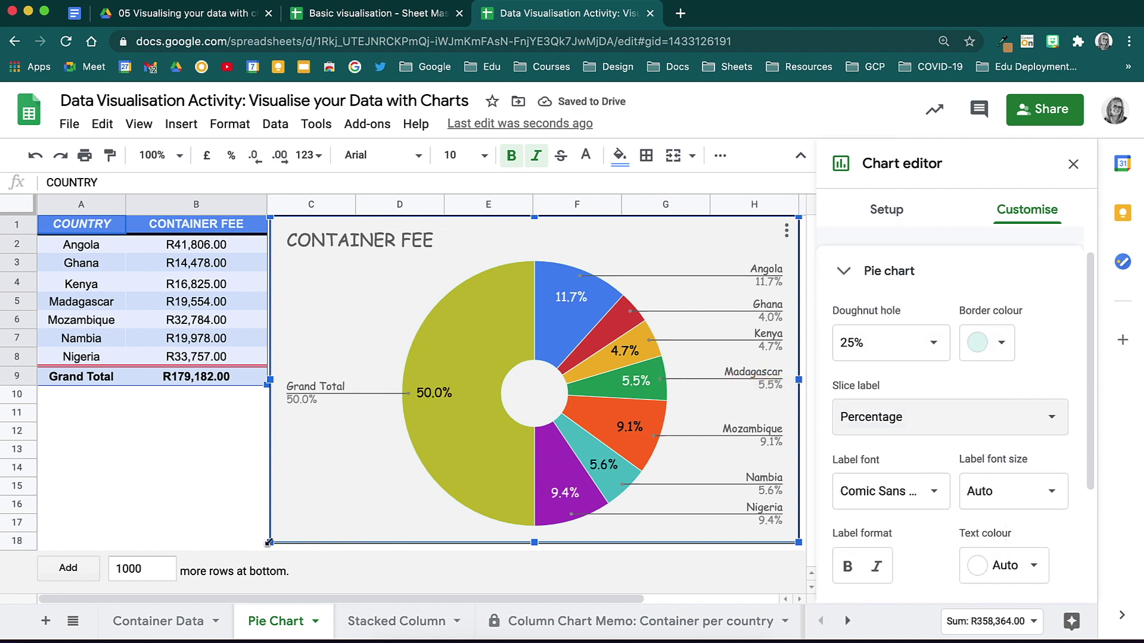
drag(270, 543, 171, 519)
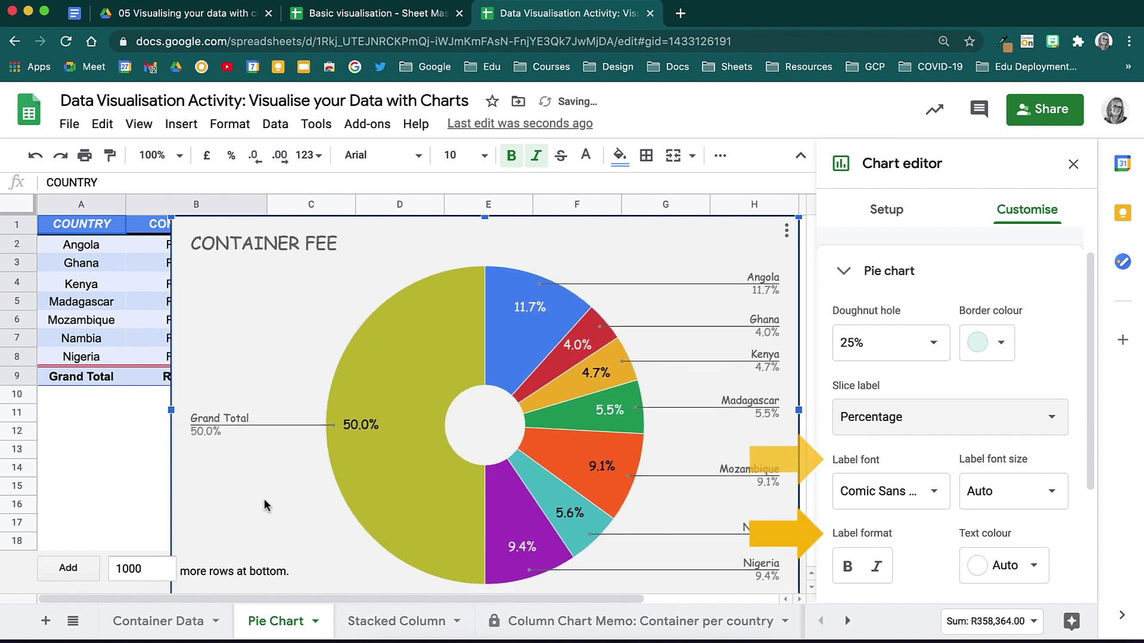
scroll(1011, 427, down, 5)
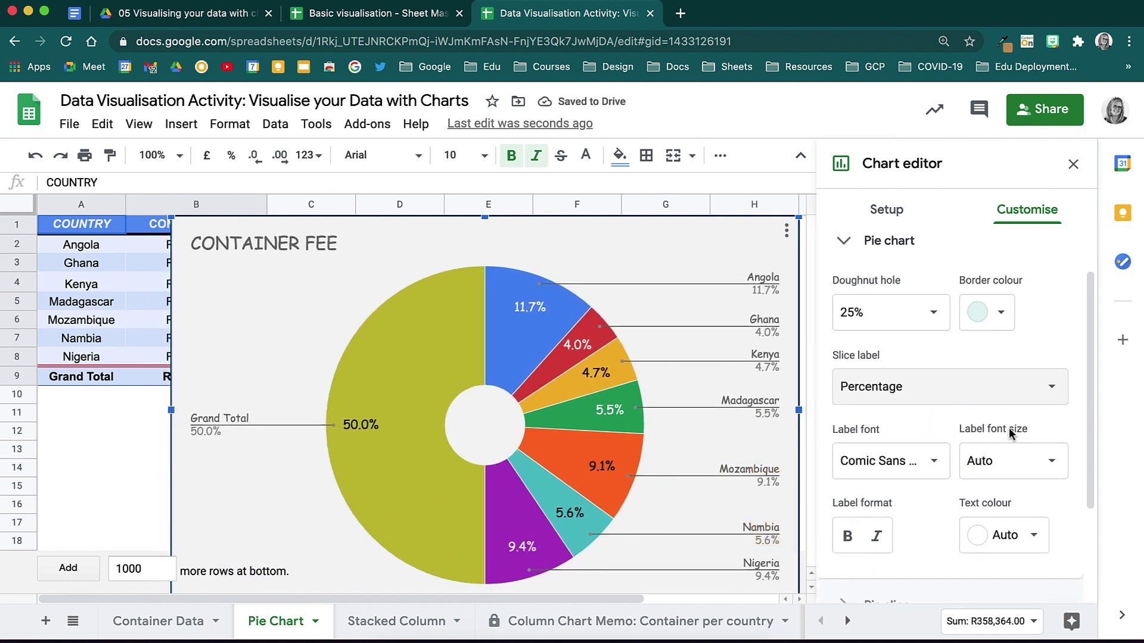
Step: Colour the Angola slice light yellow and pull it 25% from the centre
click(844, 465)
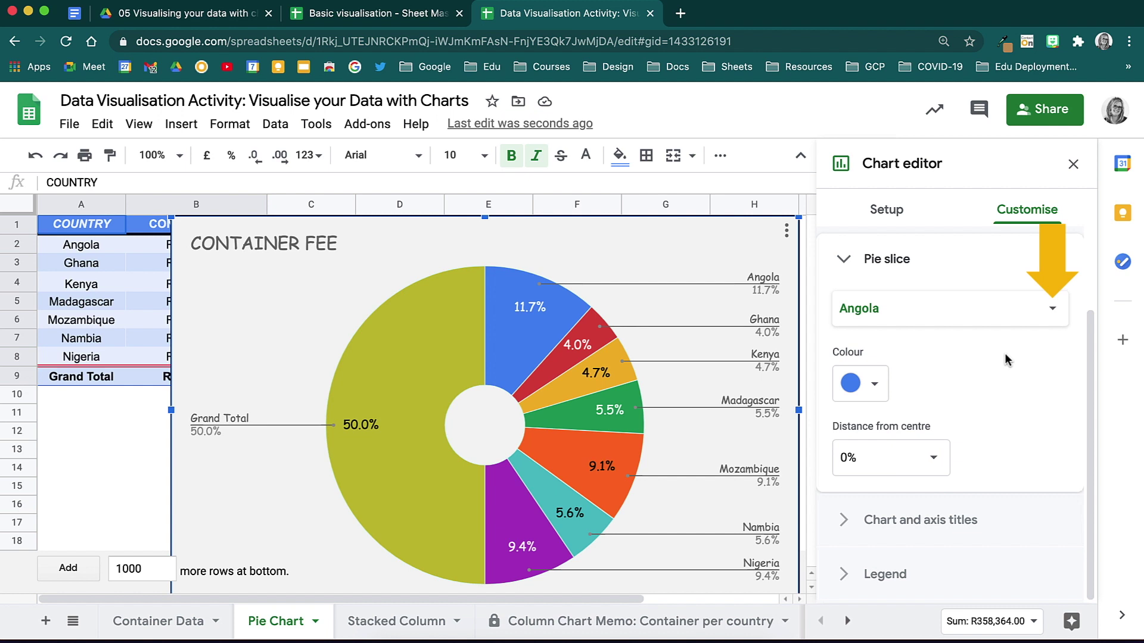
click(1054, 316)
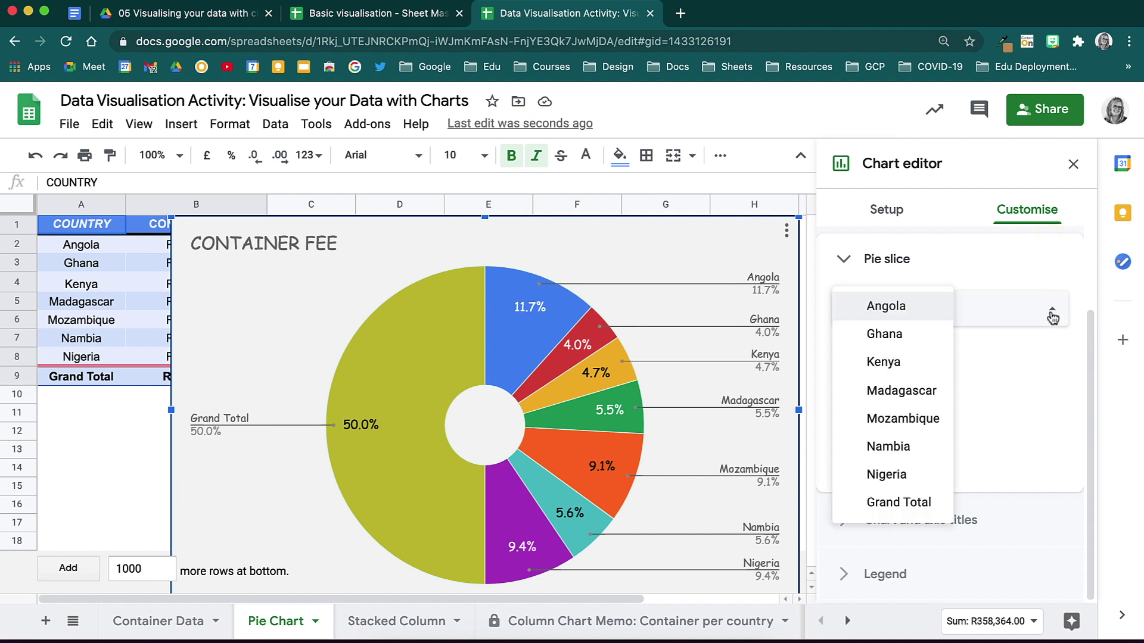
click(1053, 317)
click(869, 388)
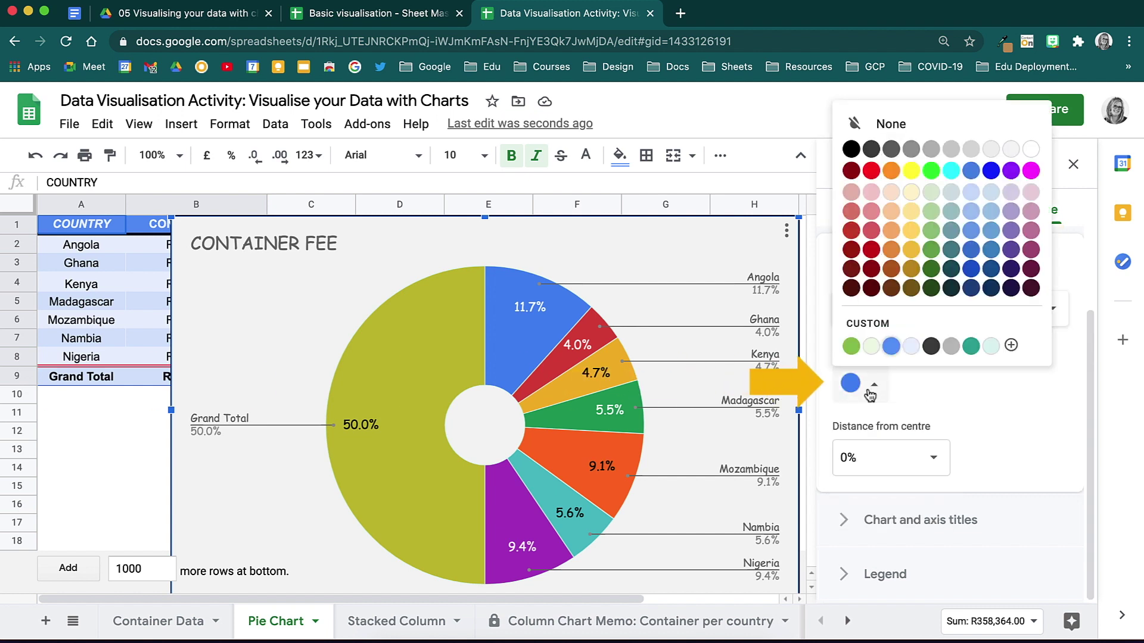
click(911, 243)
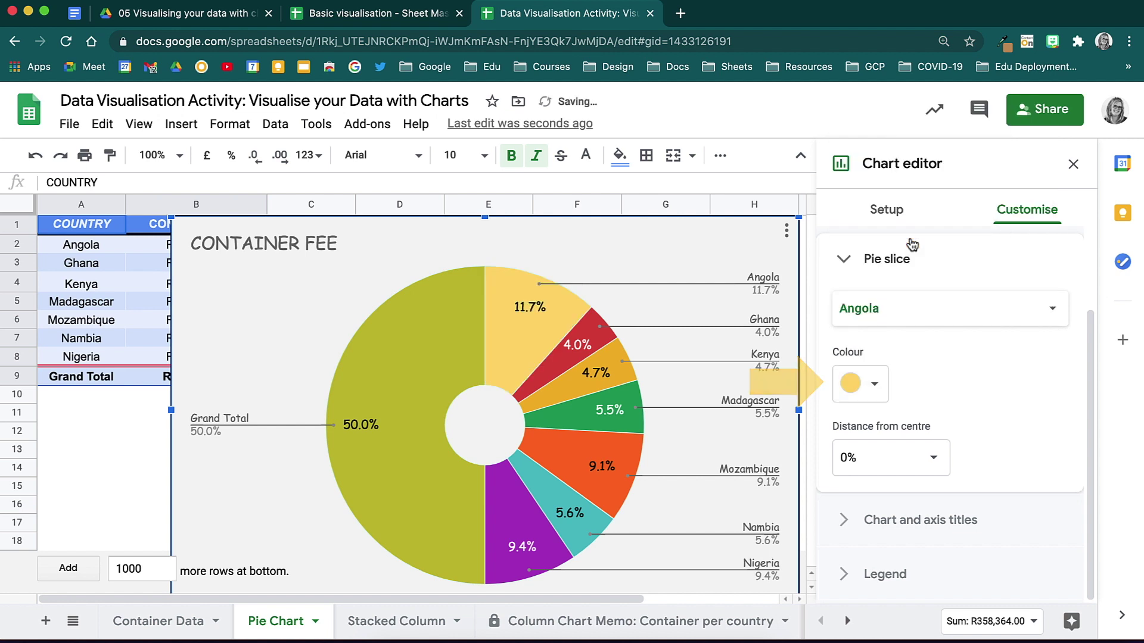
click(876, 458)
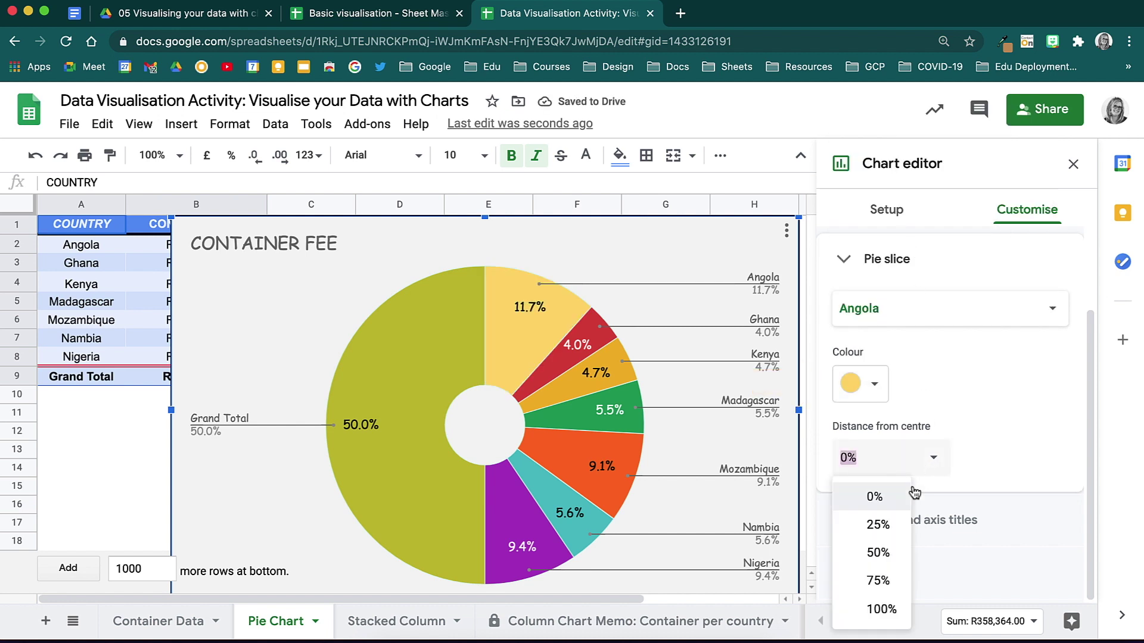
click(887, 524)
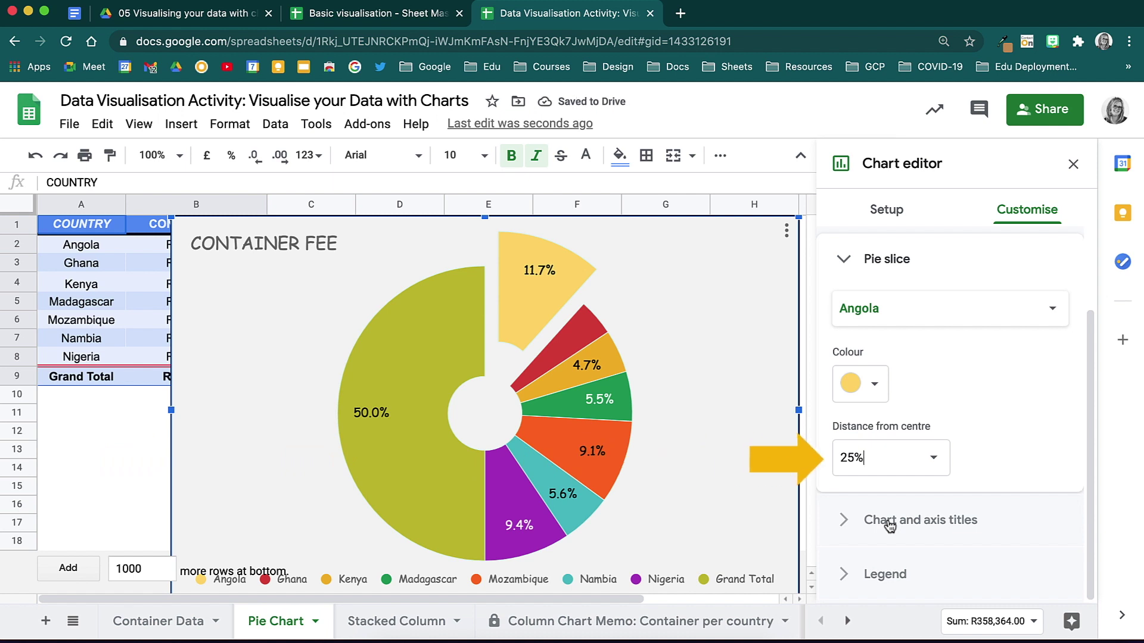
Step: Colour the Kenya slice blue and pull it 25% from the centre
click(1043, 318)
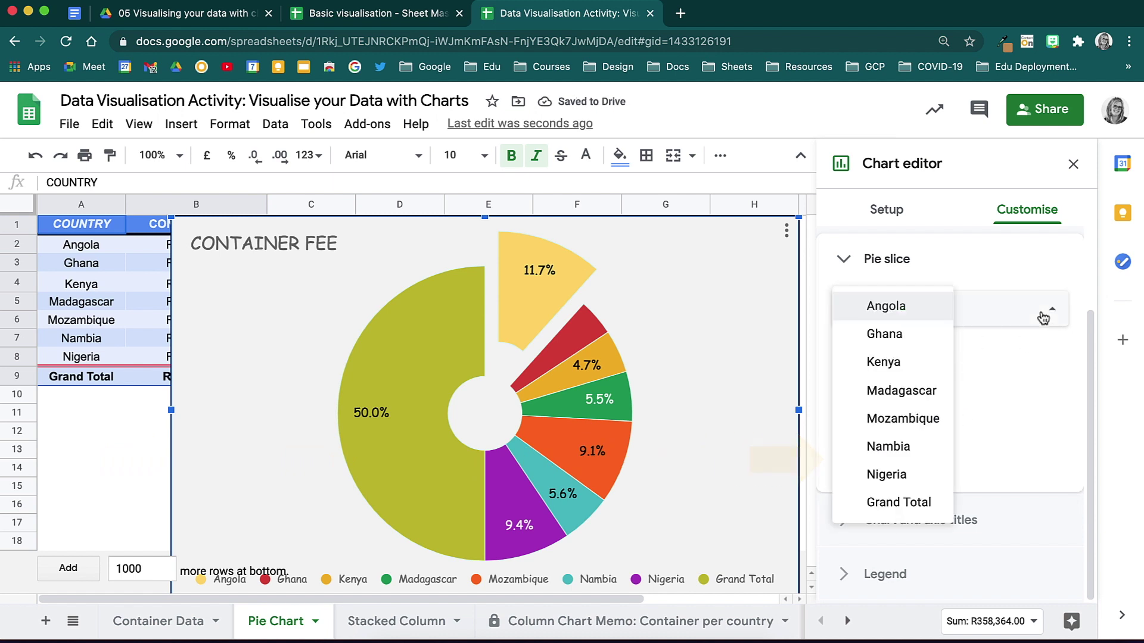
click(928, 367)
click(878, 389)
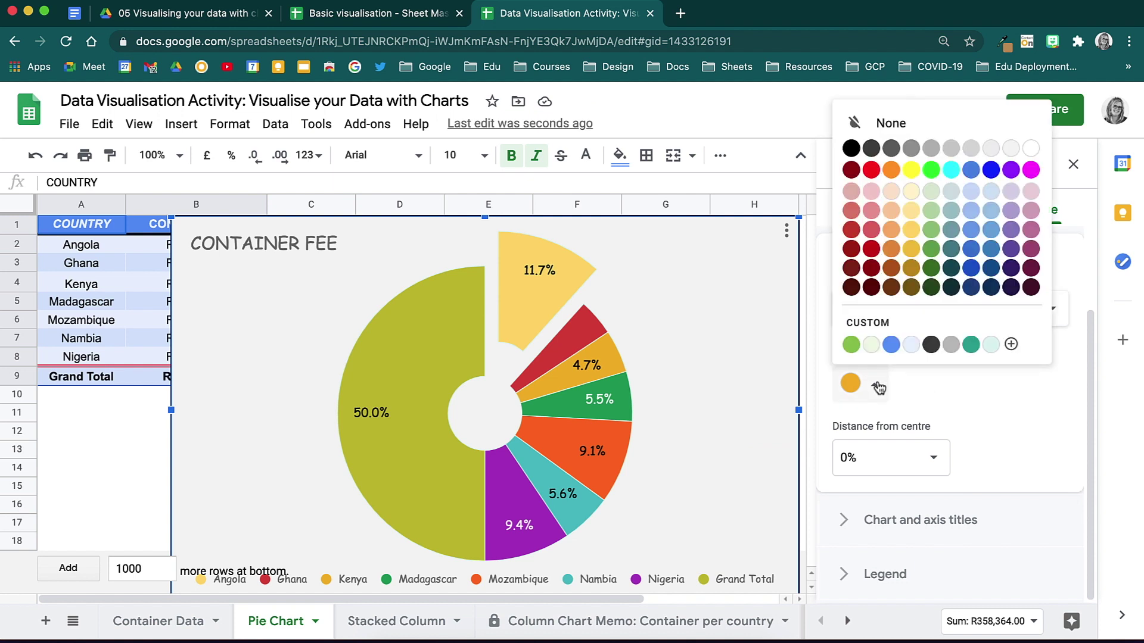
click(975, 258)
click(933, 457)
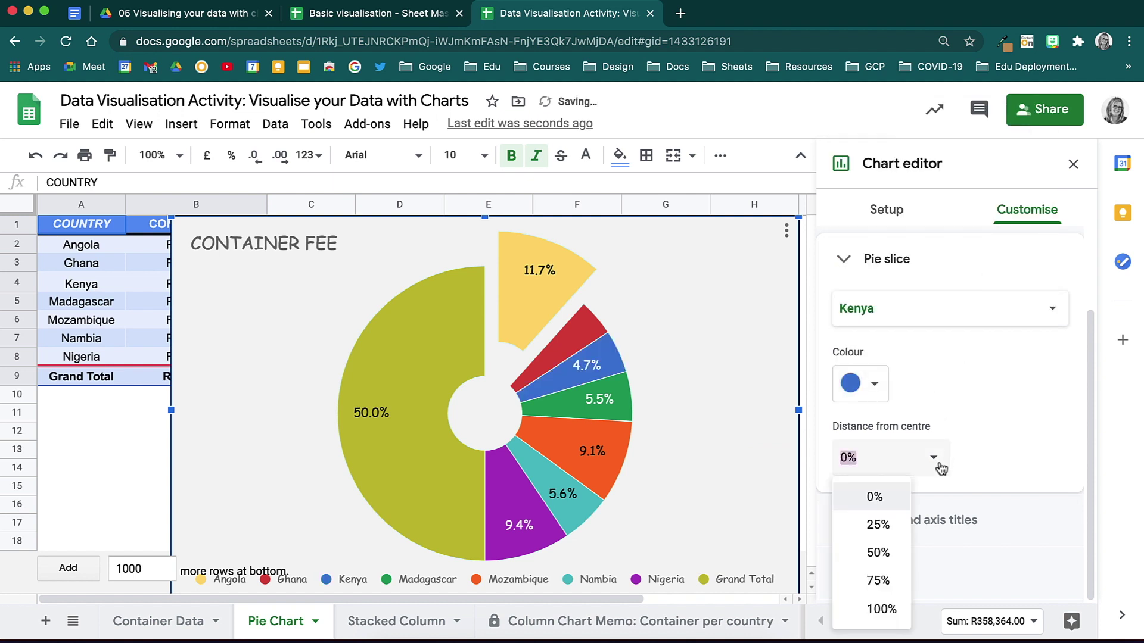
click(879, 524)
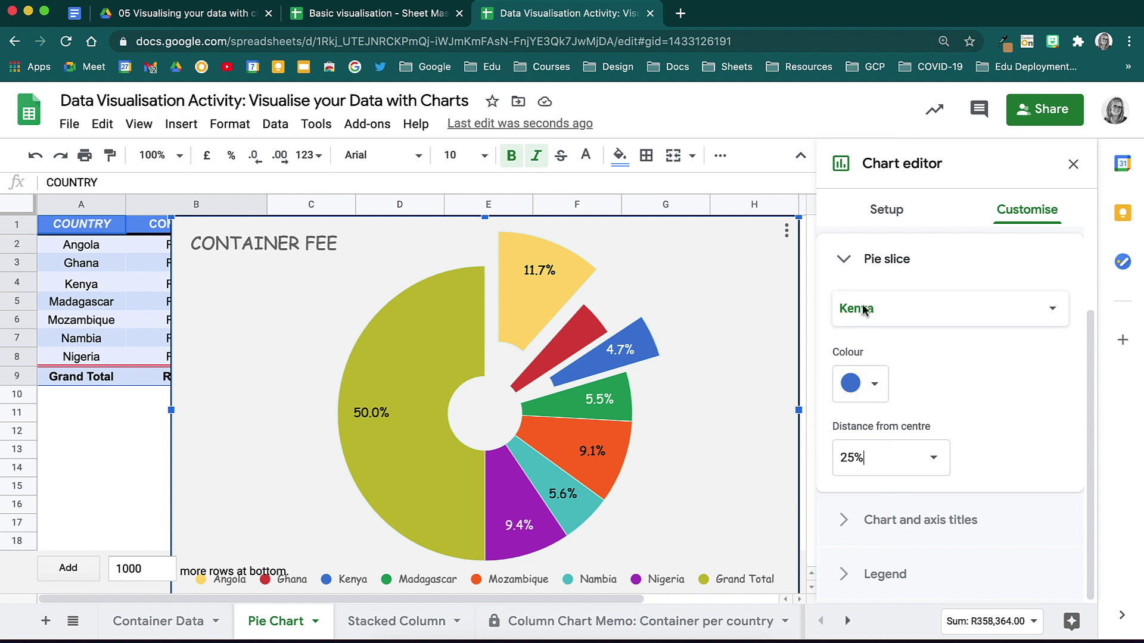
click(845, 258)
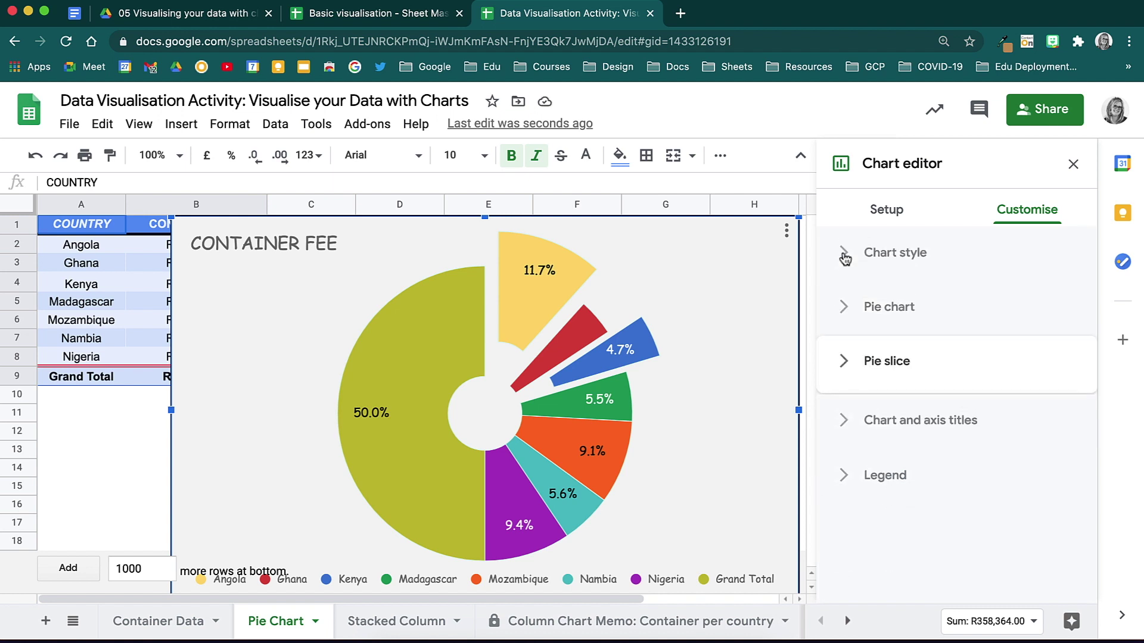
click(876, 426)
scroll(876, 427, down, 4)
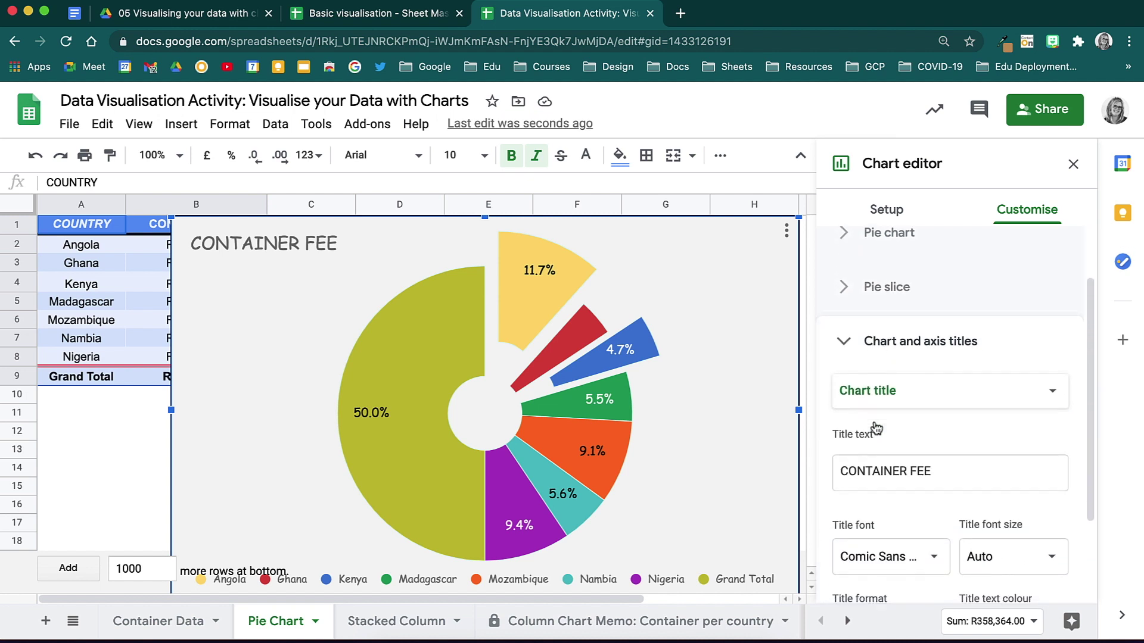
click(1052, 326)
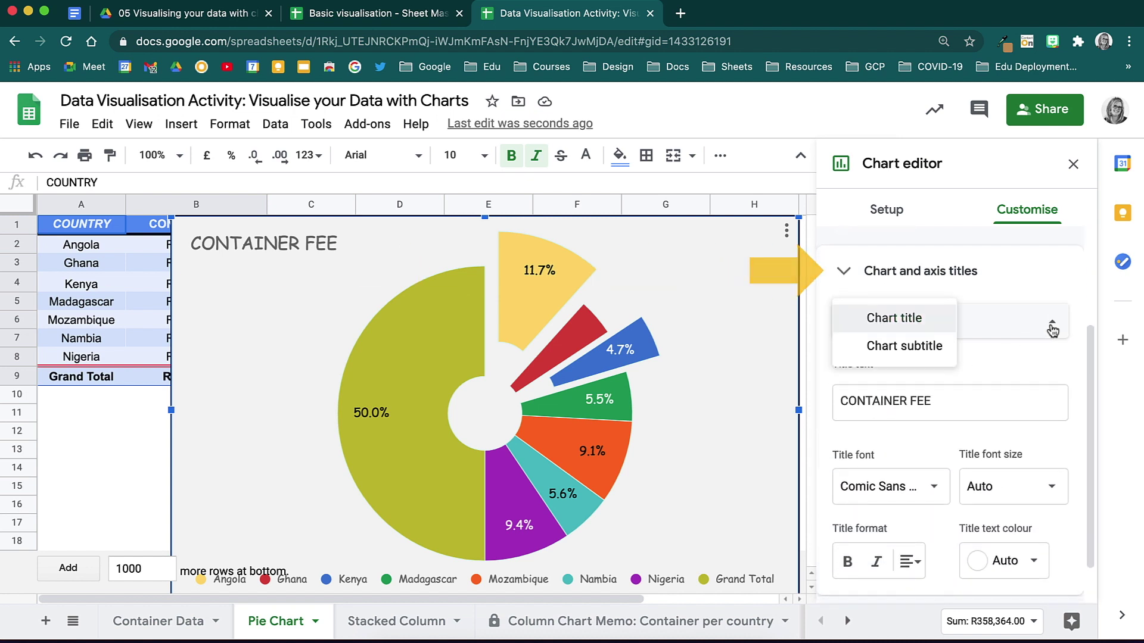
click(1048, 382)
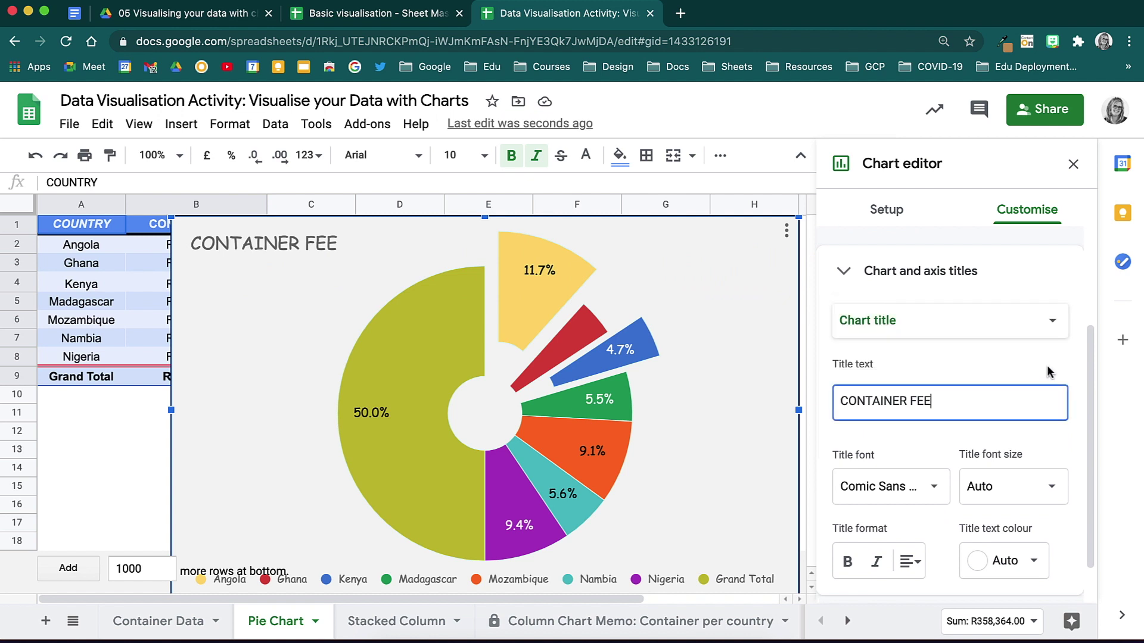
scroll(1047, 369, down, 2)
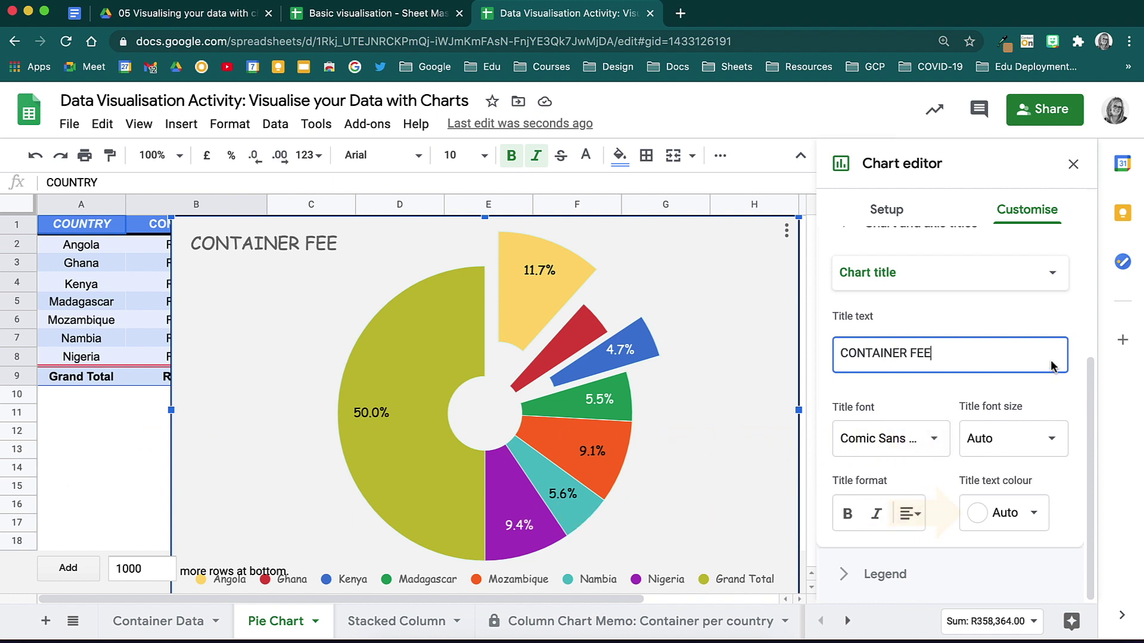
Step: Set the legend position to Right after trying Top and Left
click(846, 574)
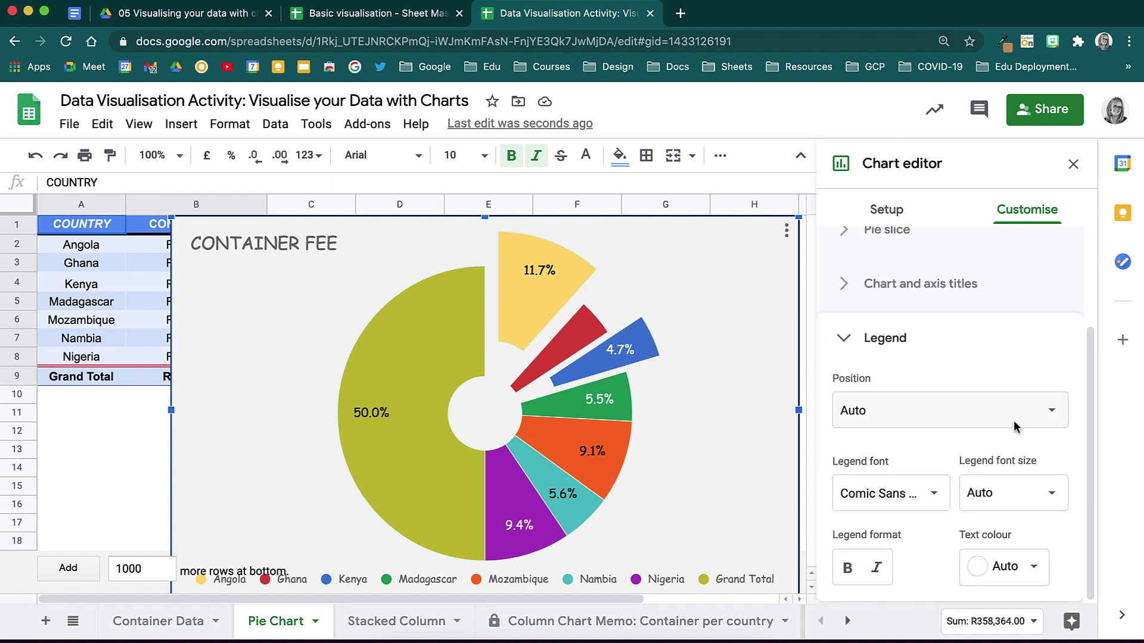
click(1049, 410)
click(955, 238)
click(947, 417)
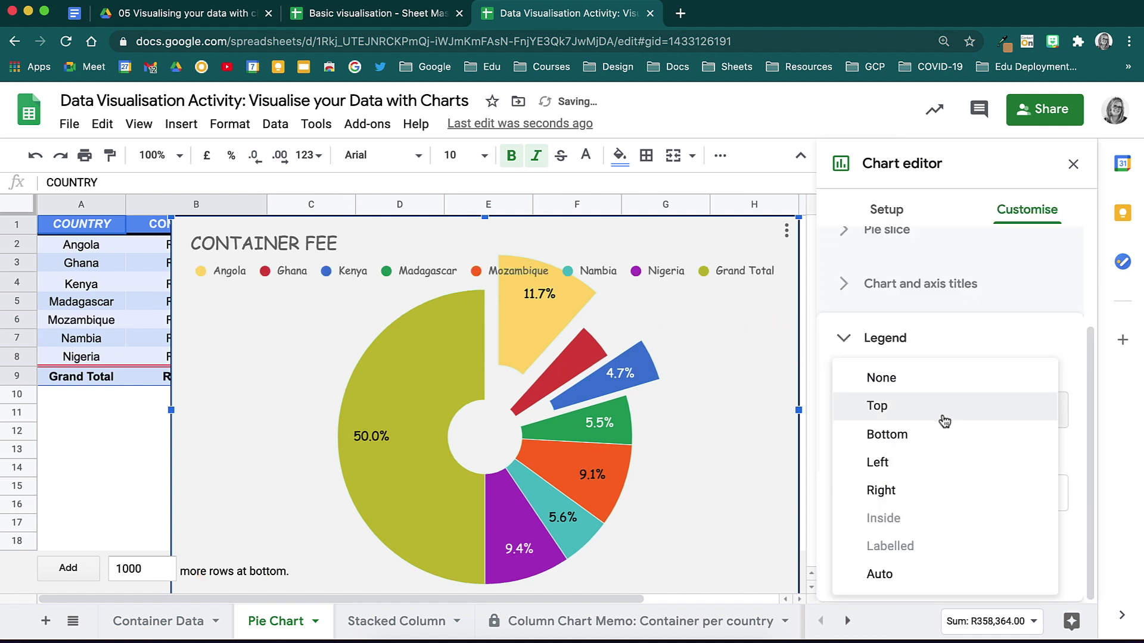
click(940, 420)
click(938, 421)
click(934, 462)
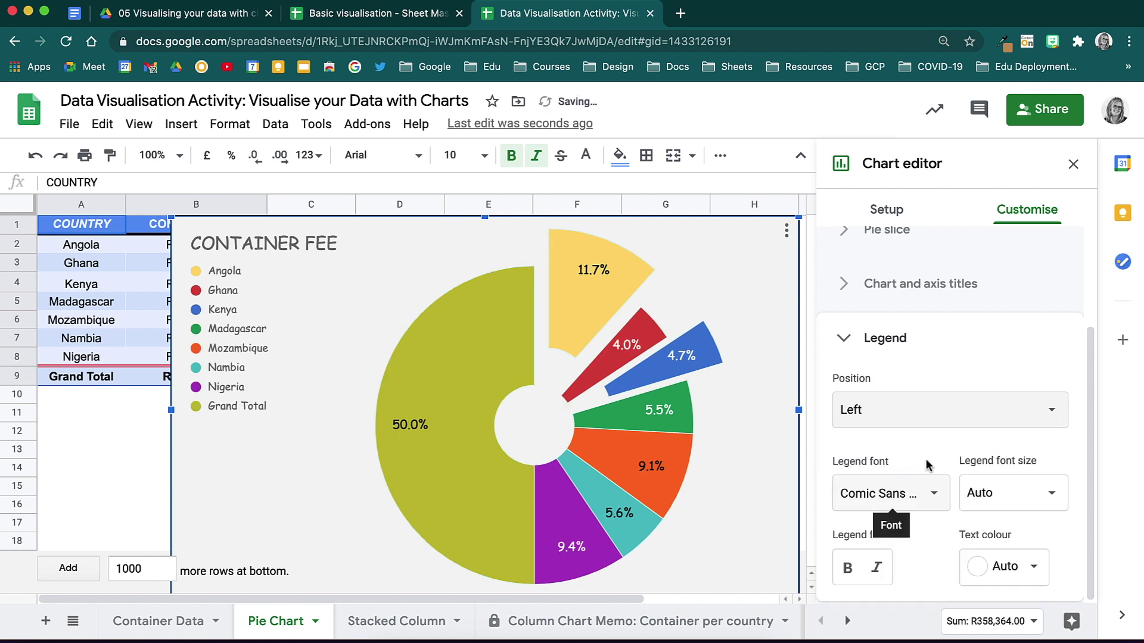
click(949, 412)
click(951, 434)
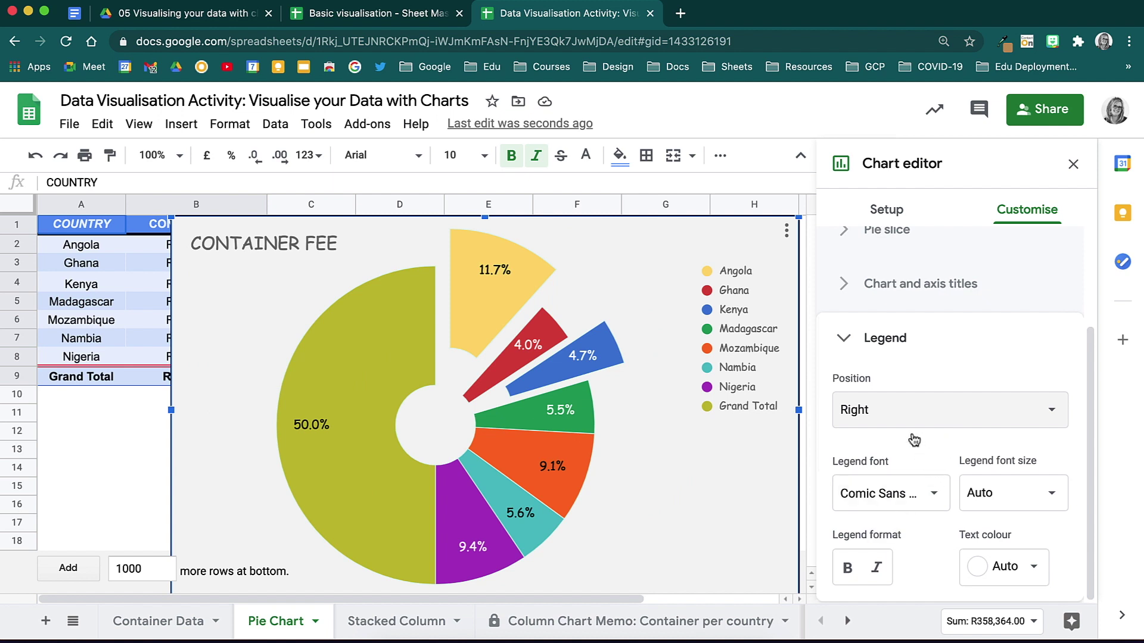
click(842, 338)
Step: On the Stacked Column sheet, select the pivot table's country and status counts A2:D9
click(396, 620)
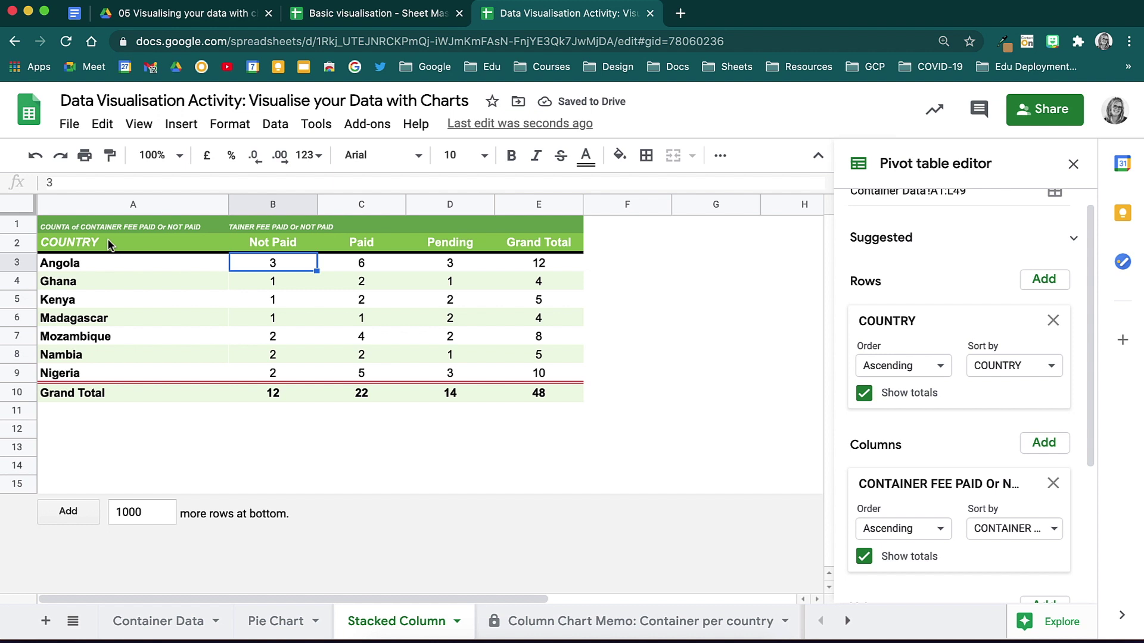
drag(107, 238, 430, 366)
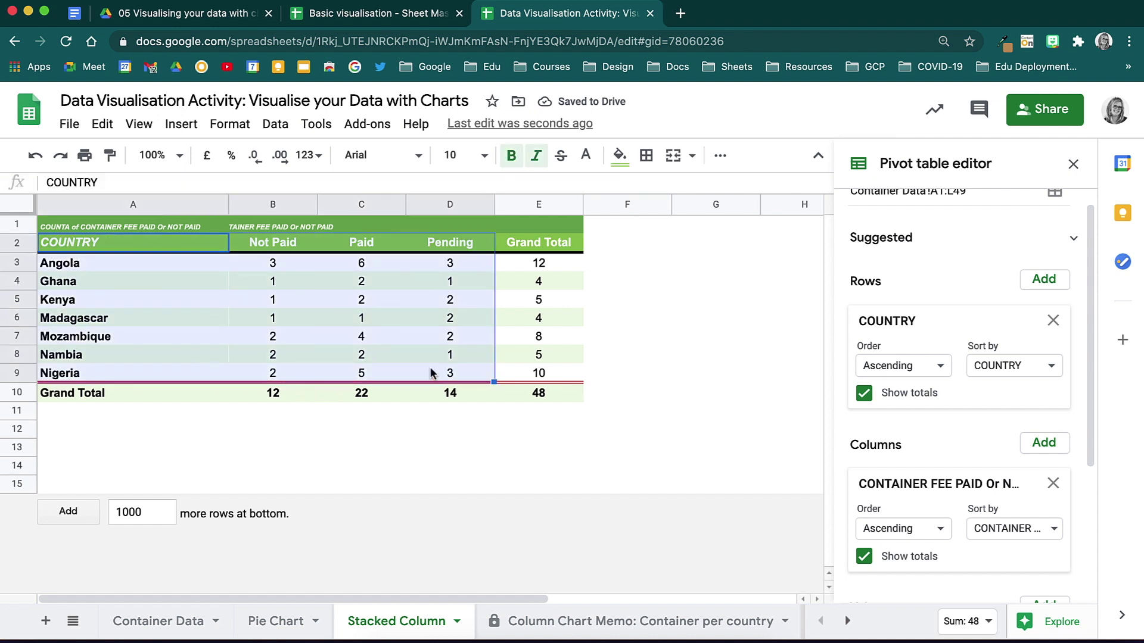
click(182, 124)
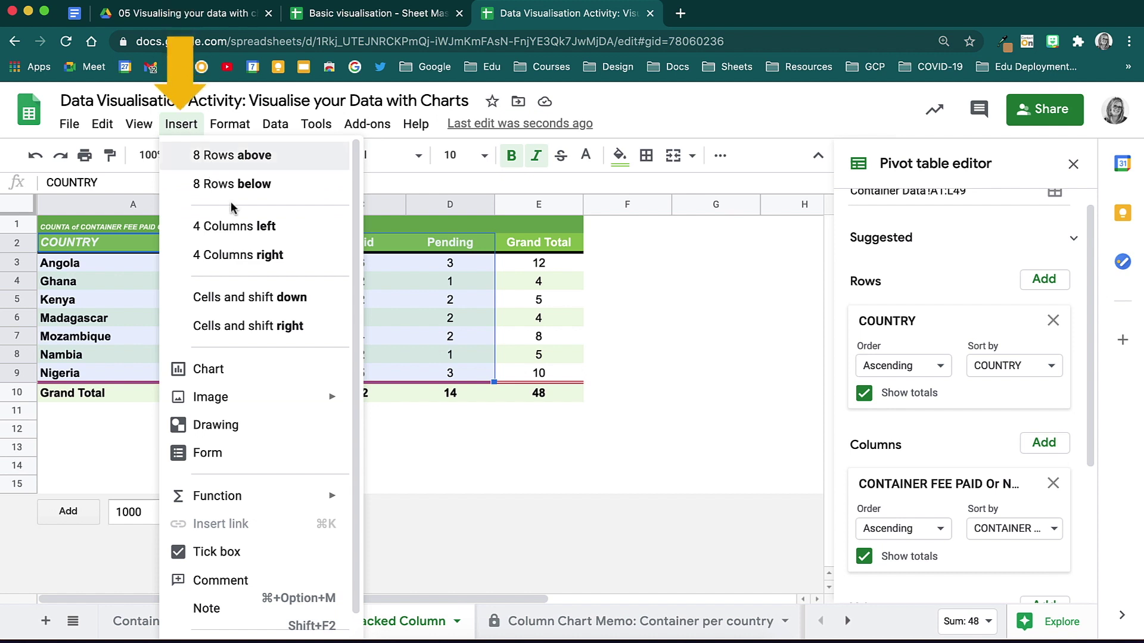
Step: Insert a chart from A2:D9 and set its column stacking to 100%
click(320, 367)
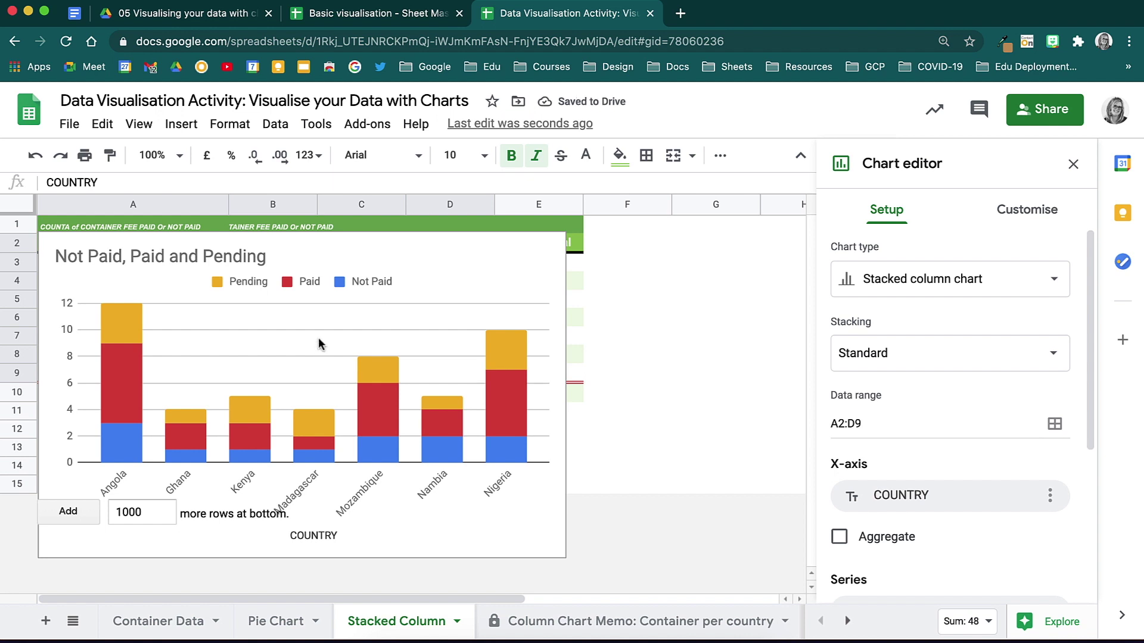
click(318, 335)
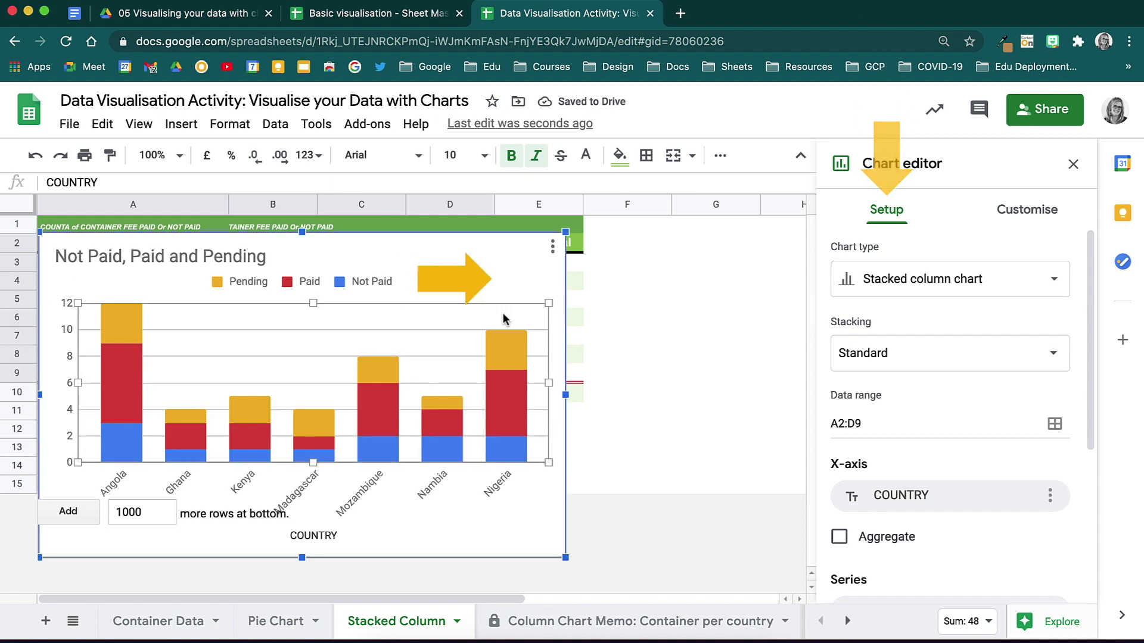
click(957, 279)
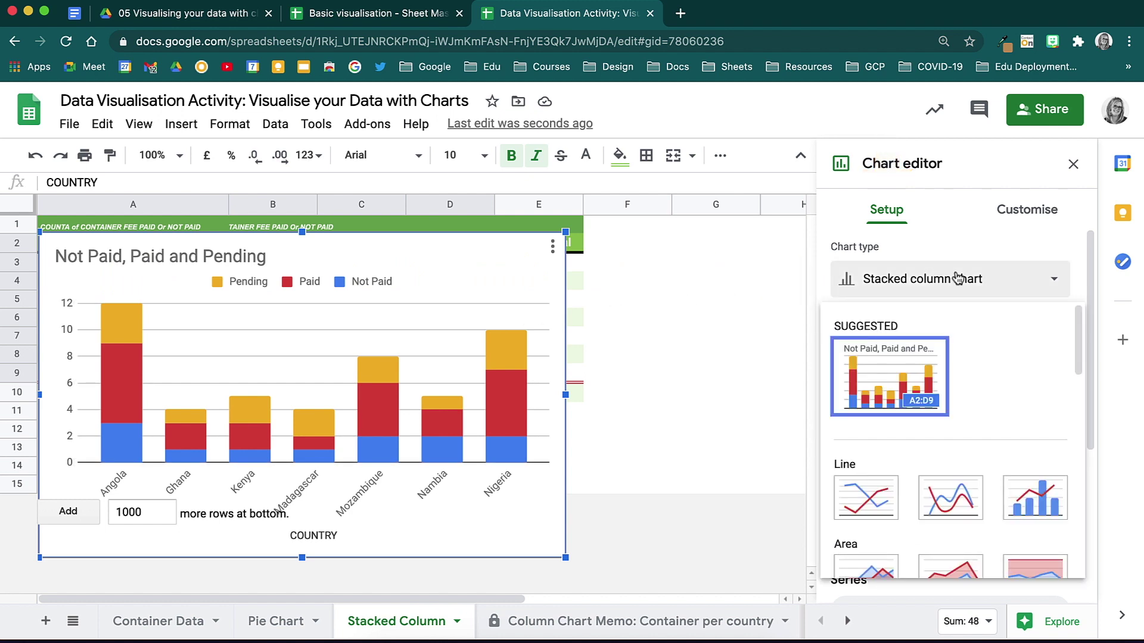
click(957, 279)
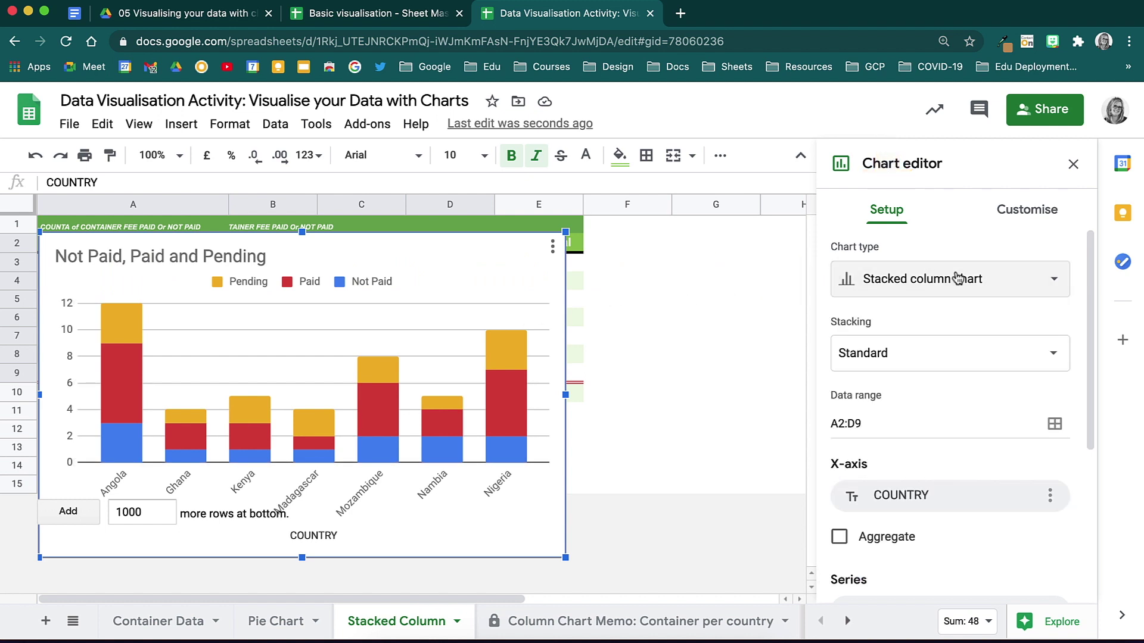
click(1000, 362)
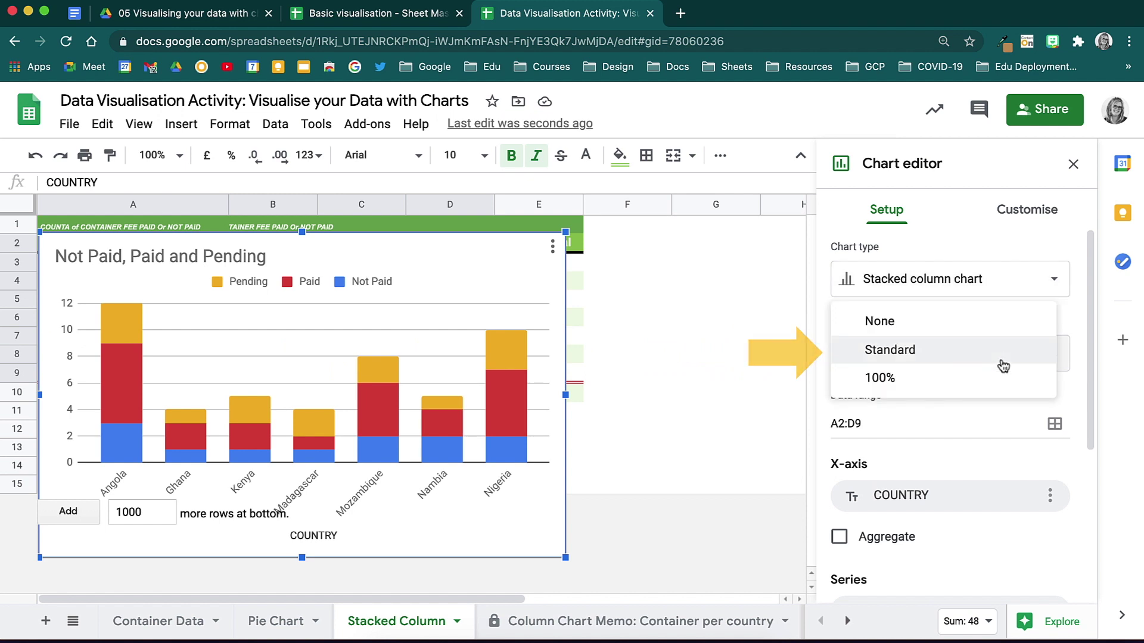
click(1009, 327)
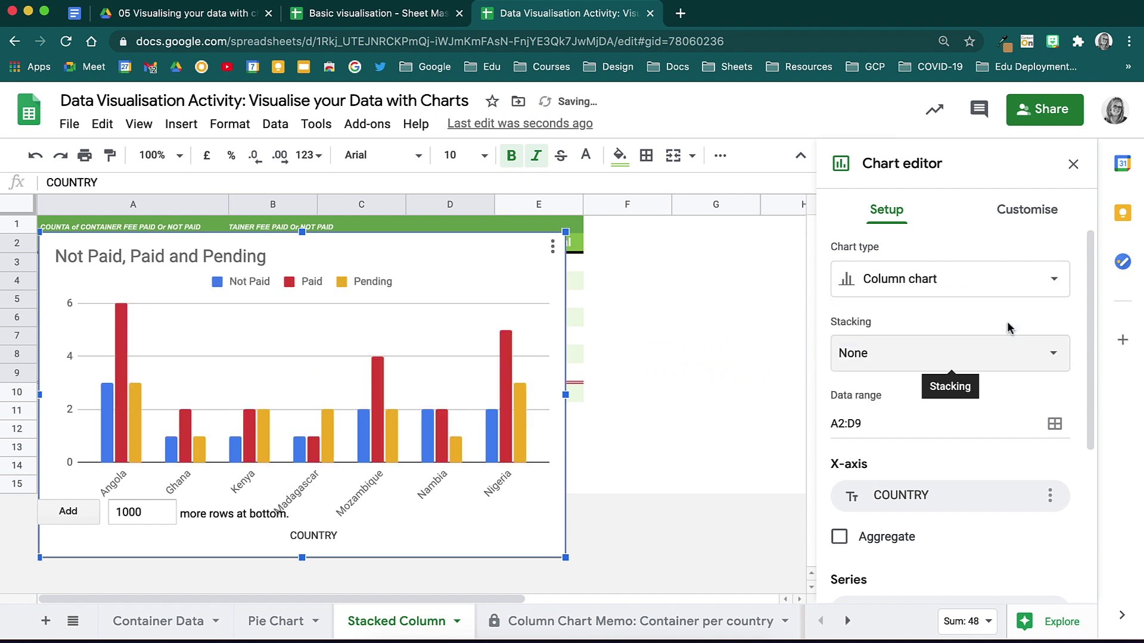
click(1020, 355)
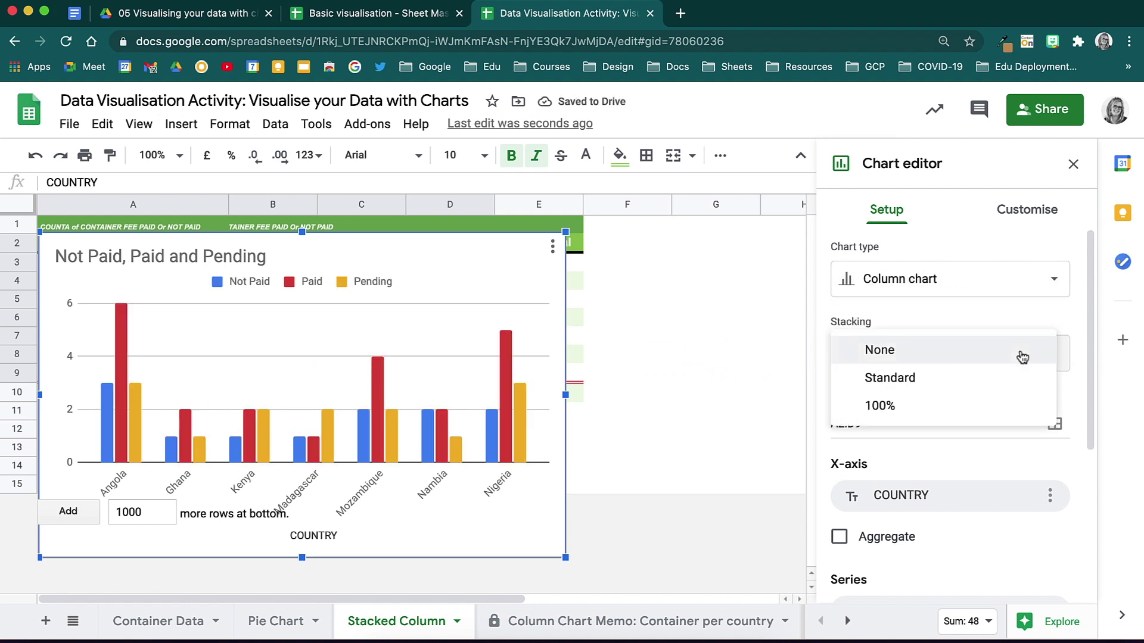
click(1019, 403)
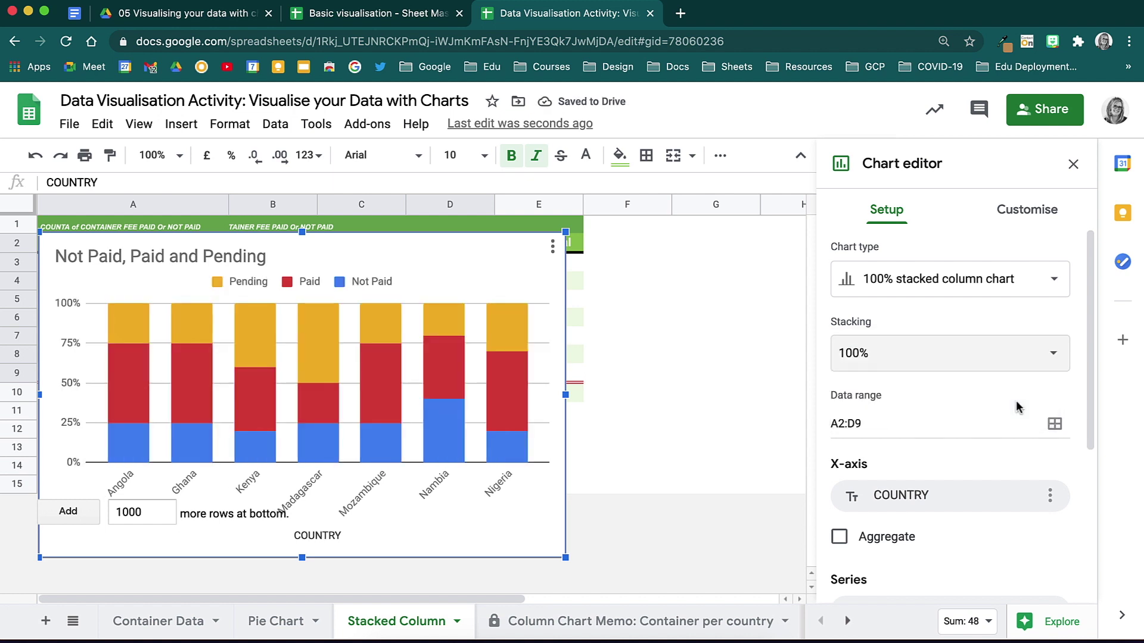
scroll(1016, 401, down, 1)
Step: Colour the Not Paid series red in the chart's Customise series settings
click(1044, 213)
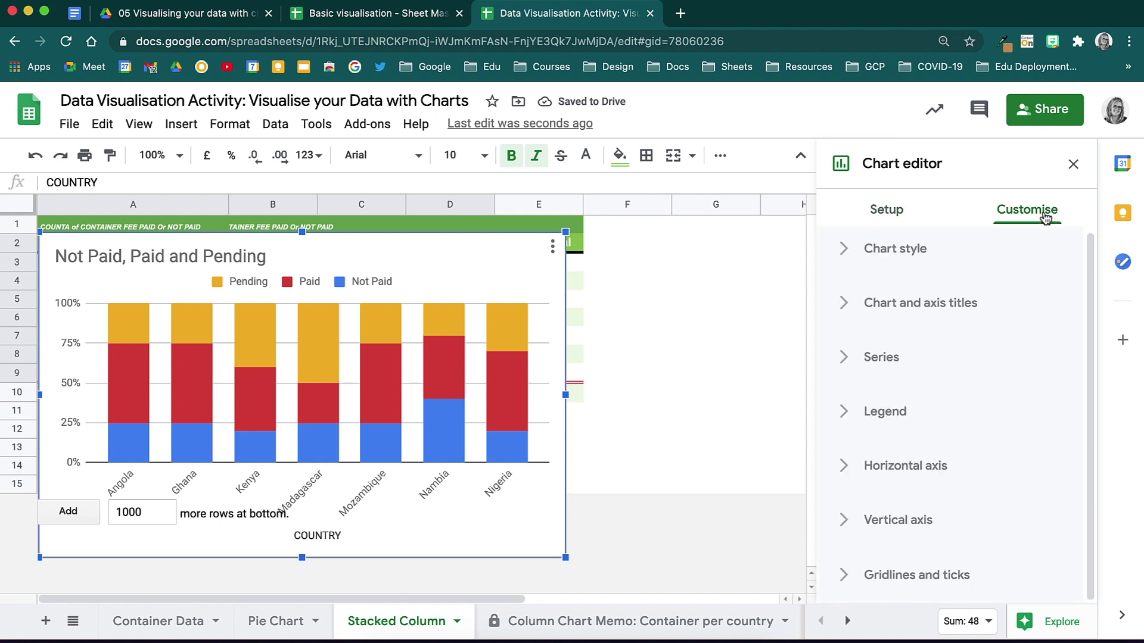
click(897, 249)
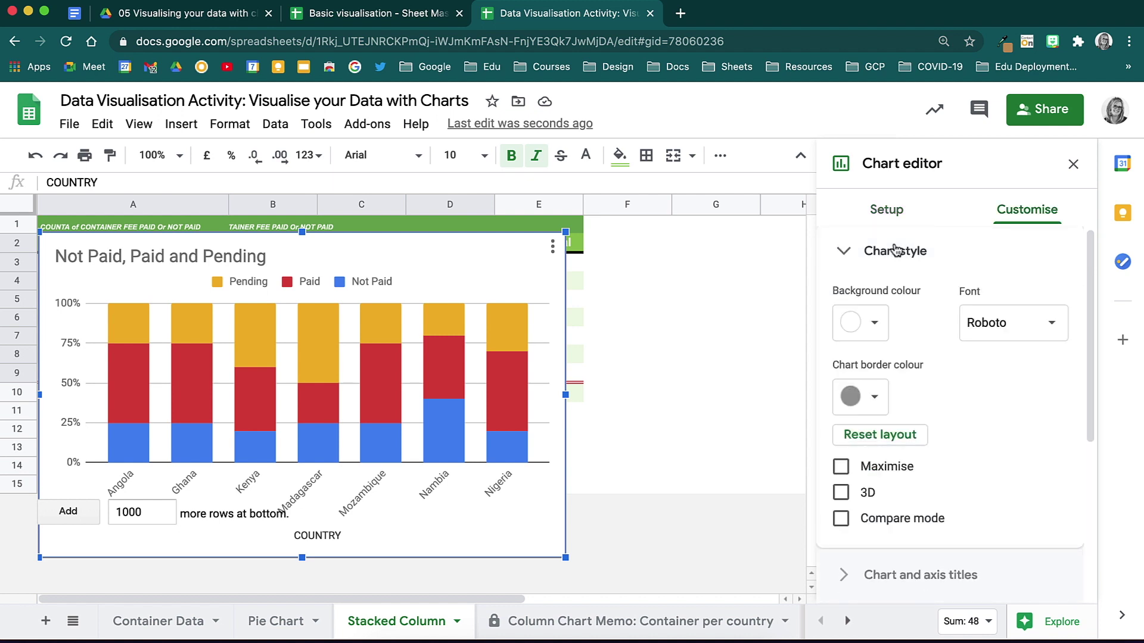
click(896, 249)
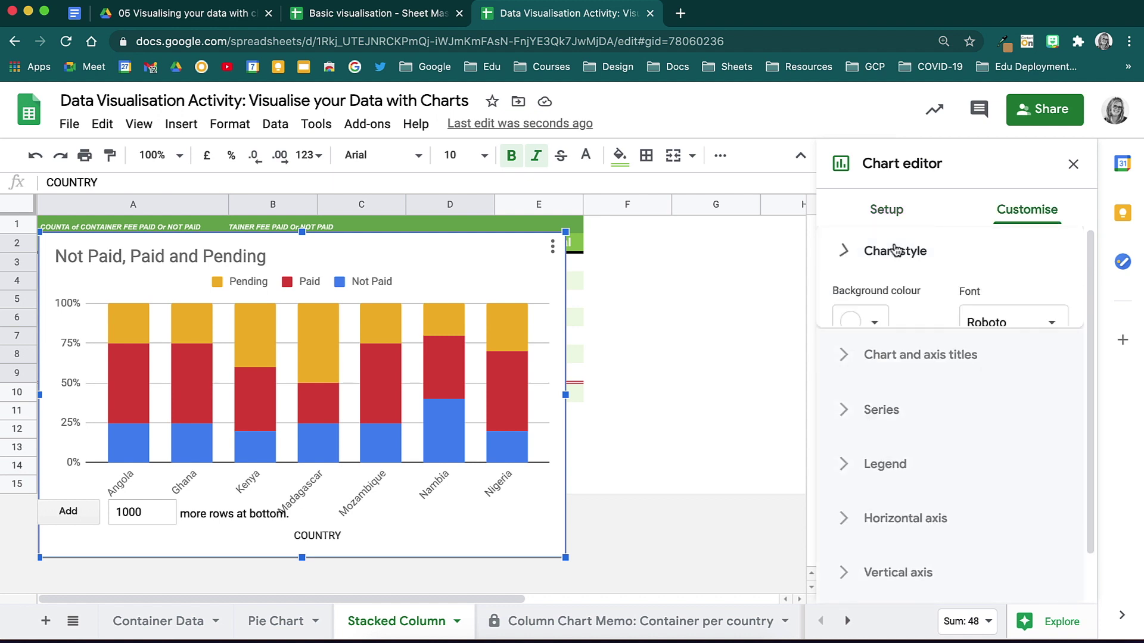
click(905, 309)
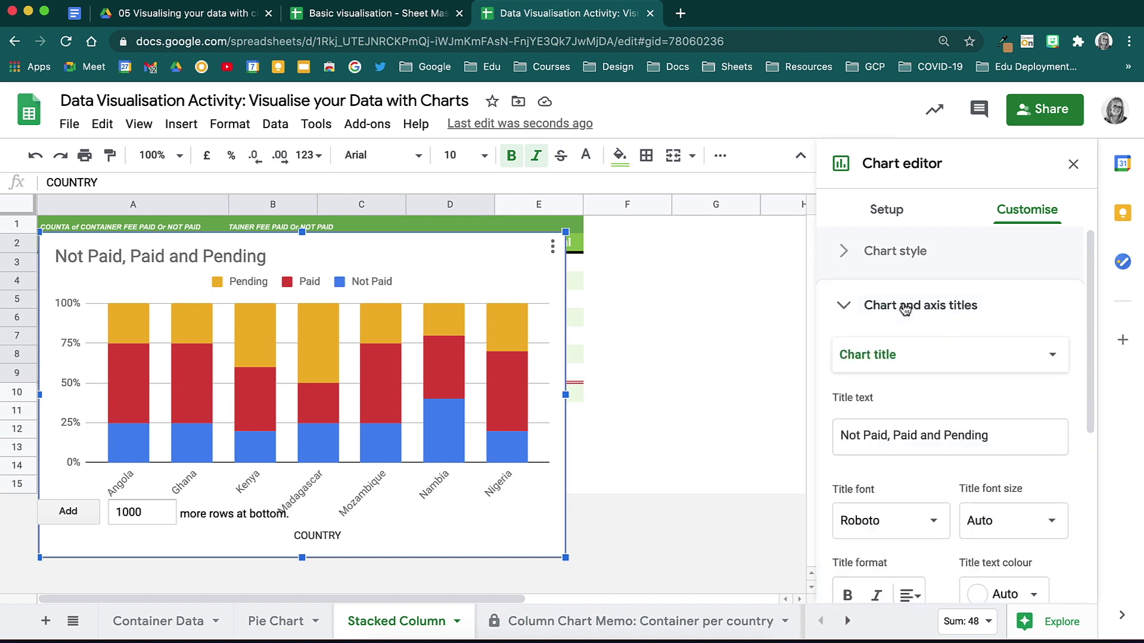
click(906, 309)
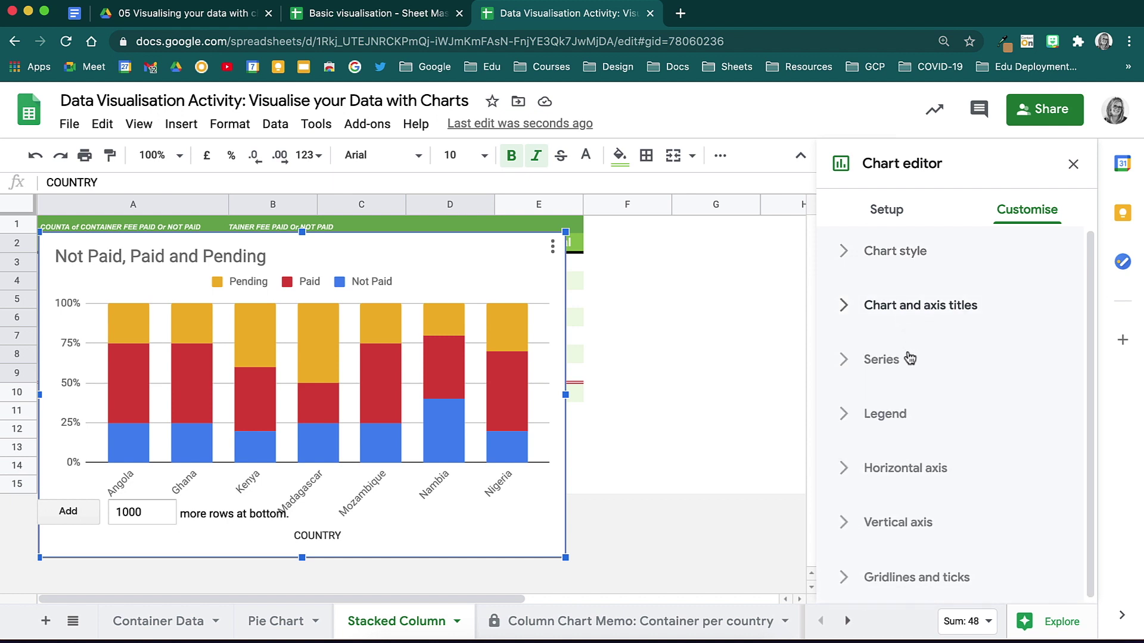
click(909, 358)
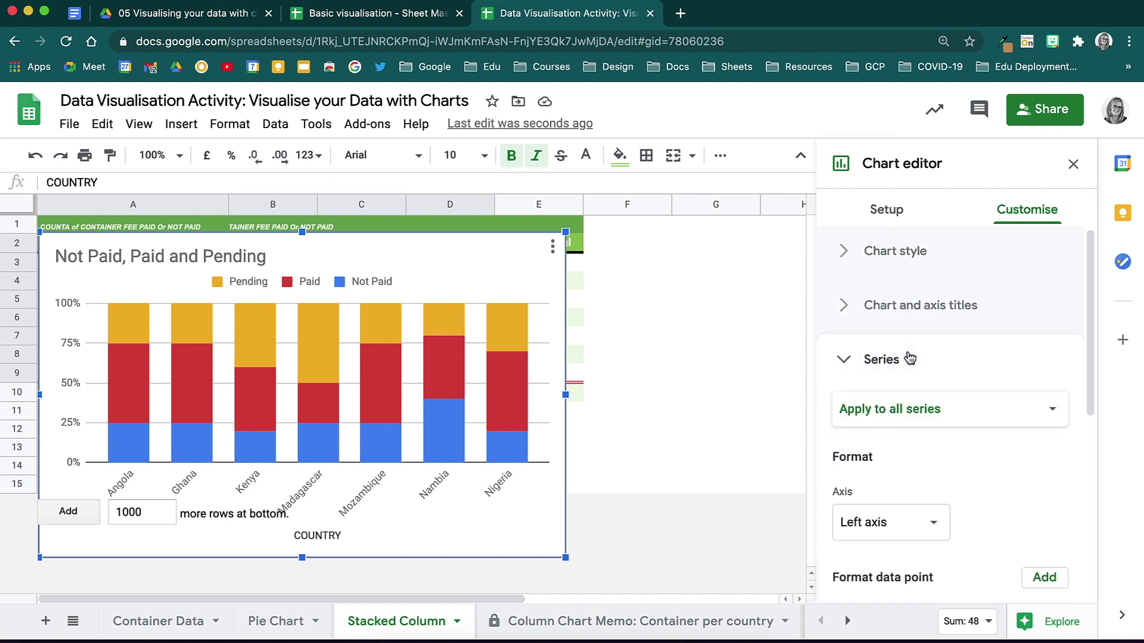
click(957, 407)
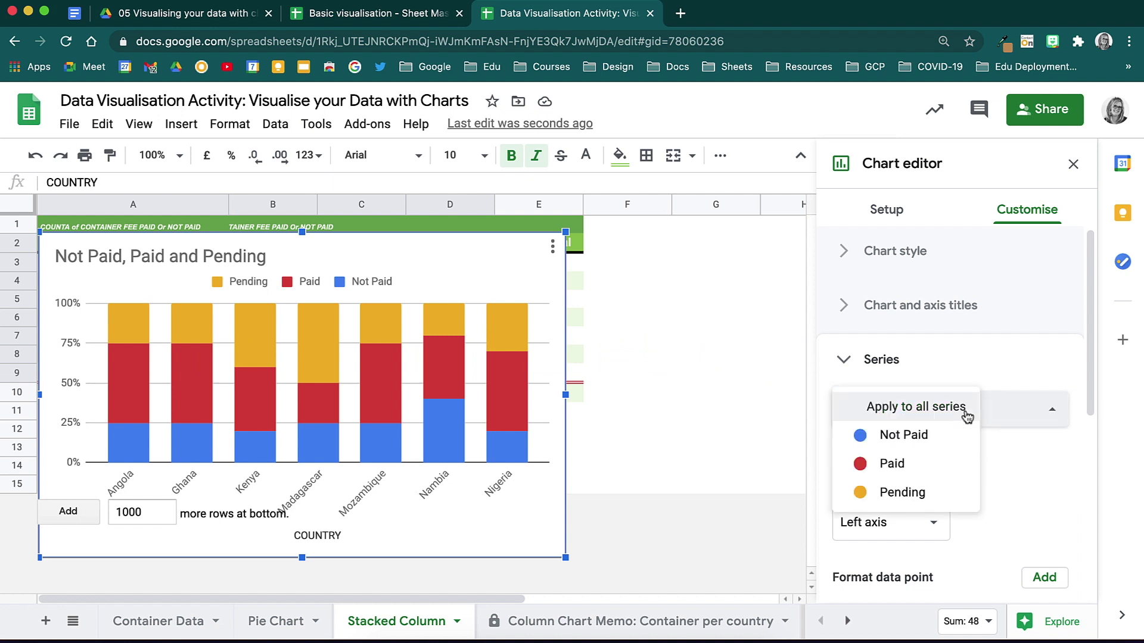
key(Down)
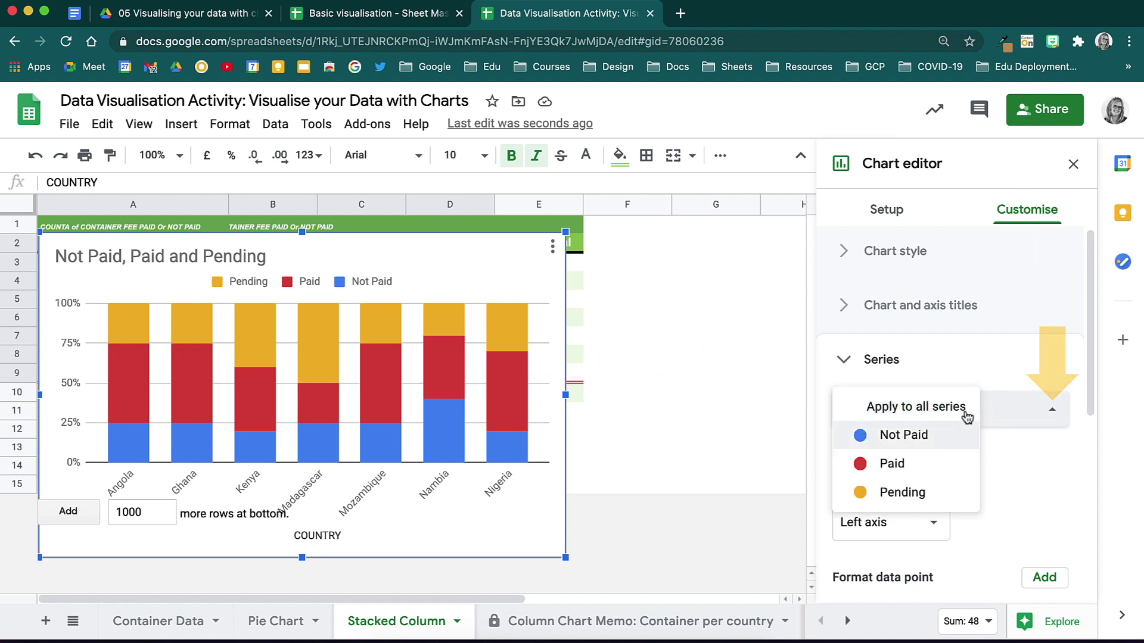
click(963, 438)
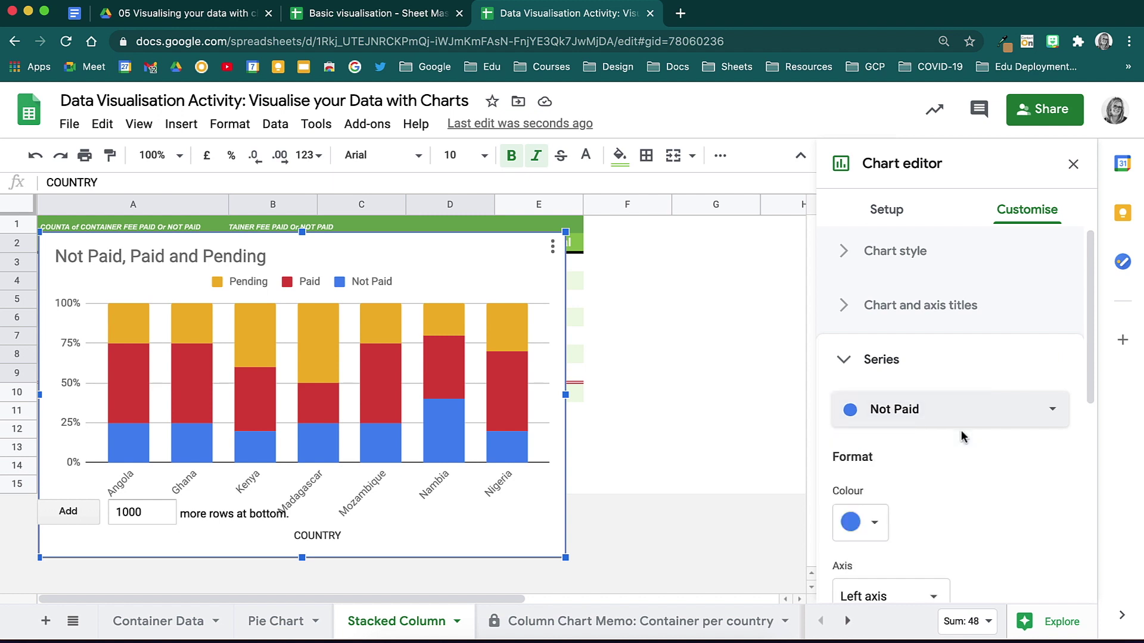
click(875, 523)
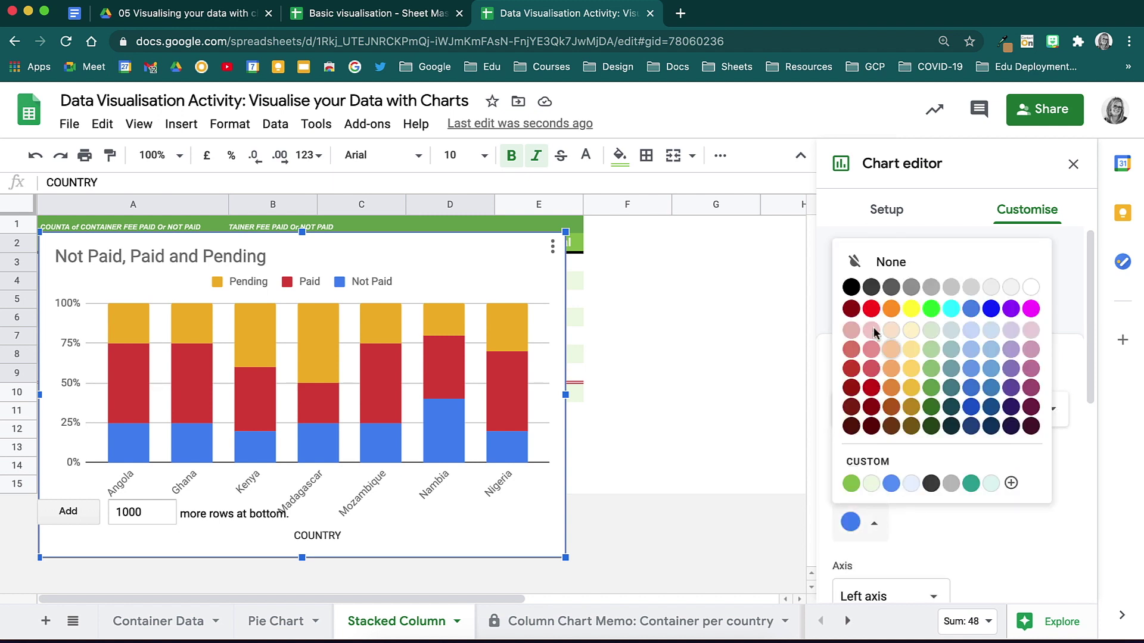
click(871, 308)
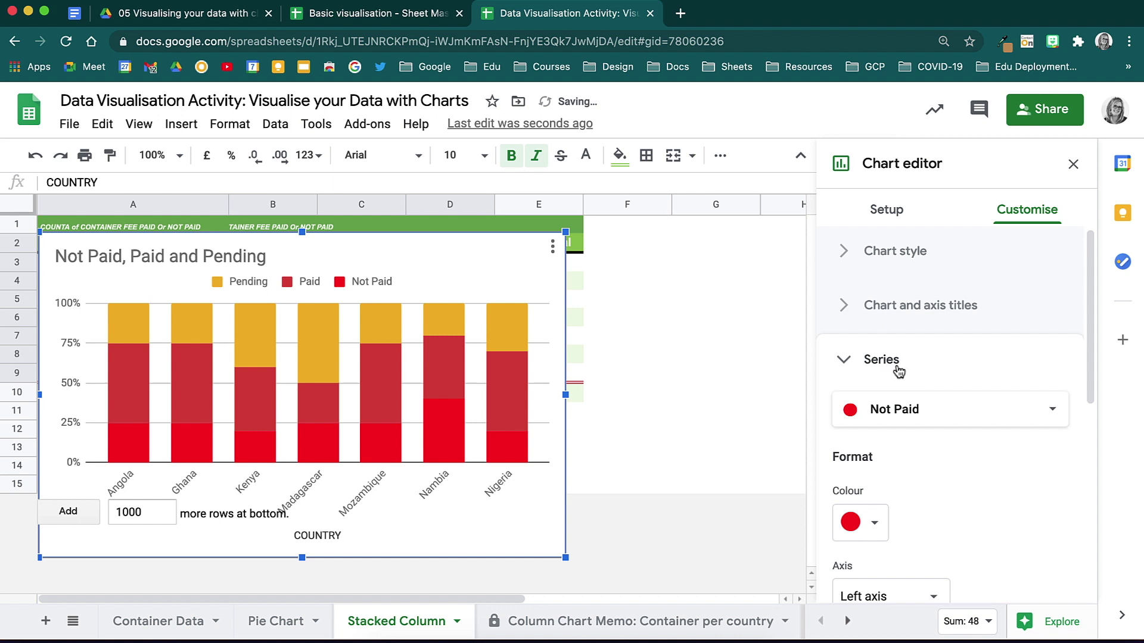
Step: Colour the Paid series green, leaving Pending yellow
click(911, 417)
click(918, 470)
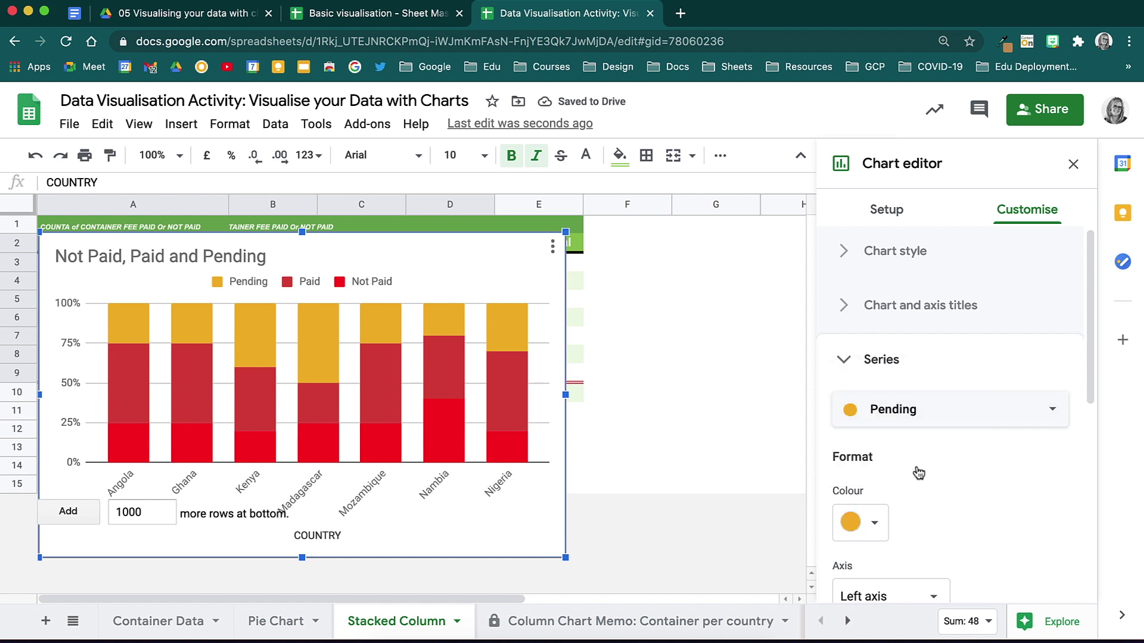
click(912, 411)
click(905, 380)
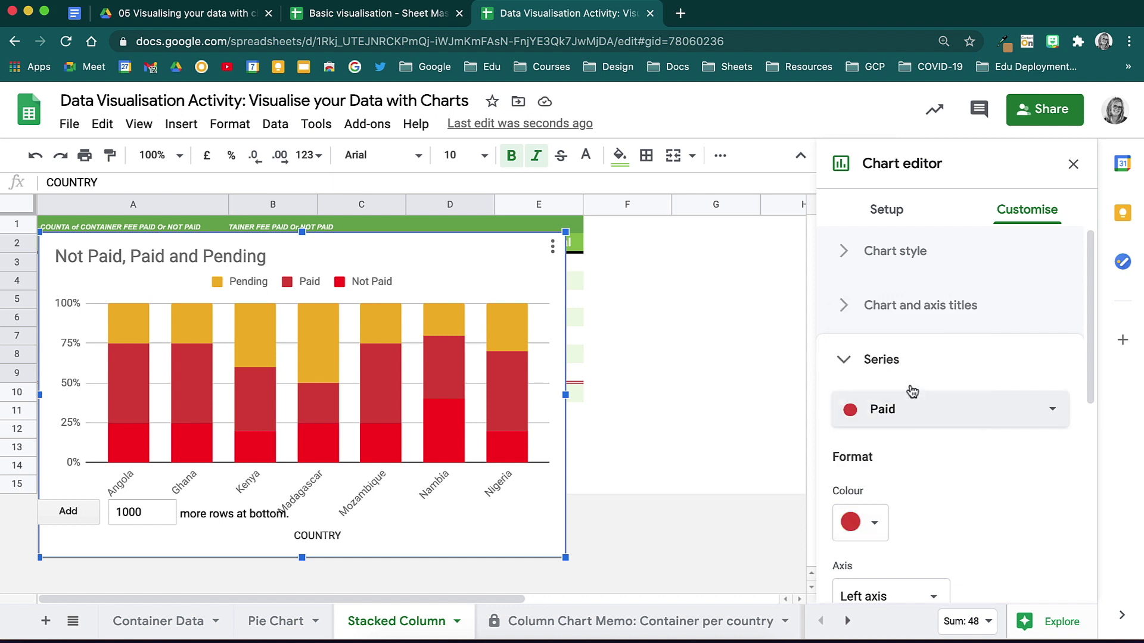
click(870, 523)
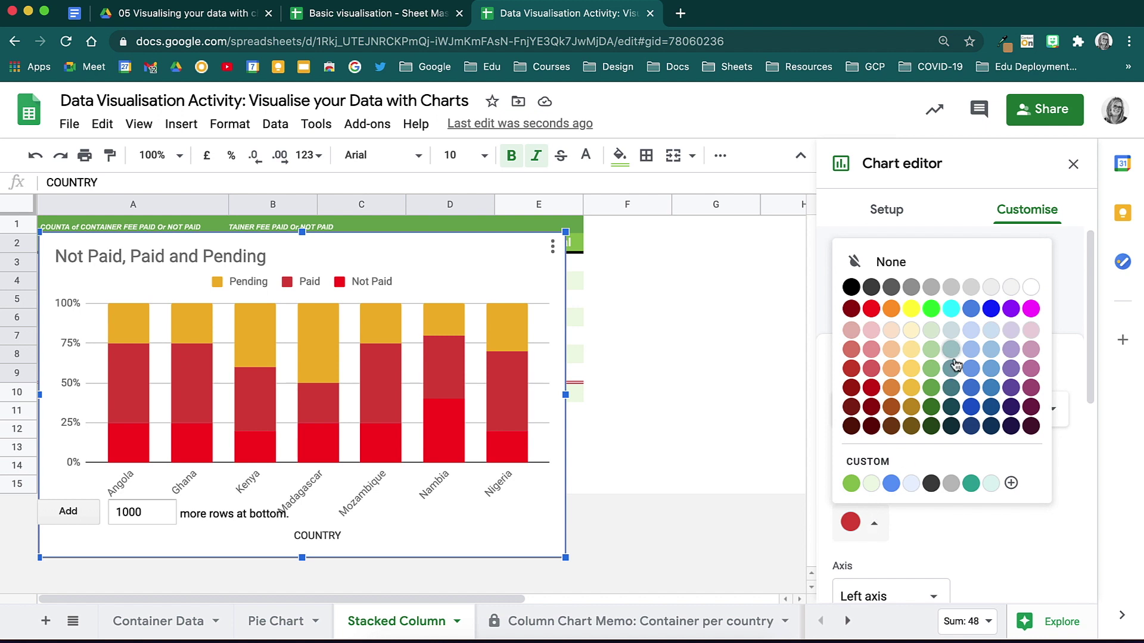
click(931, 388)
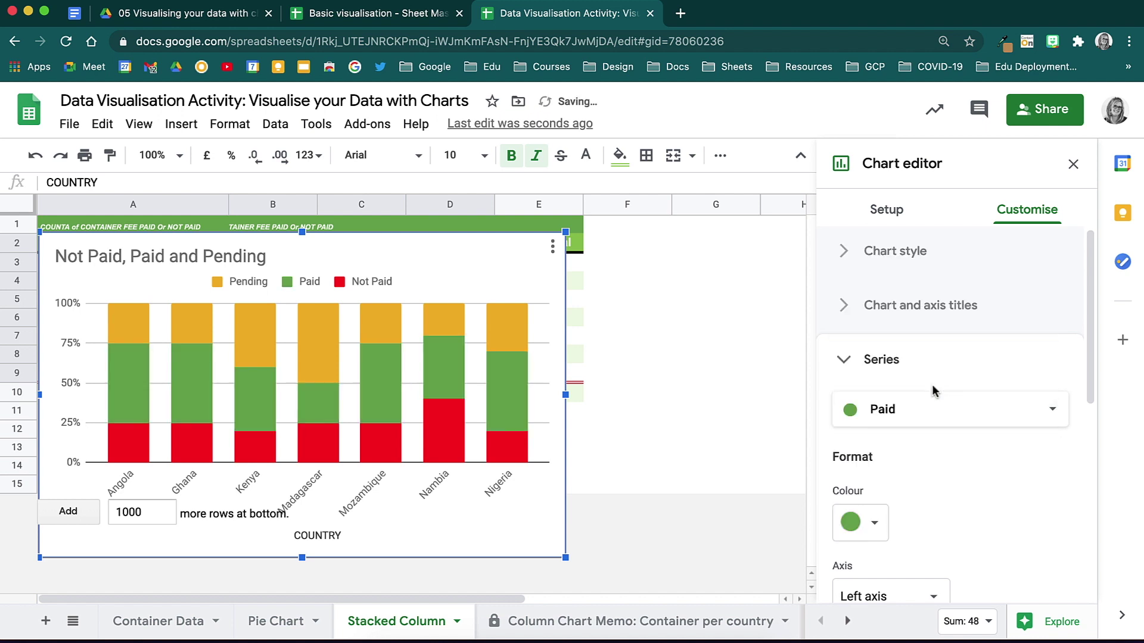
click(843, 360)
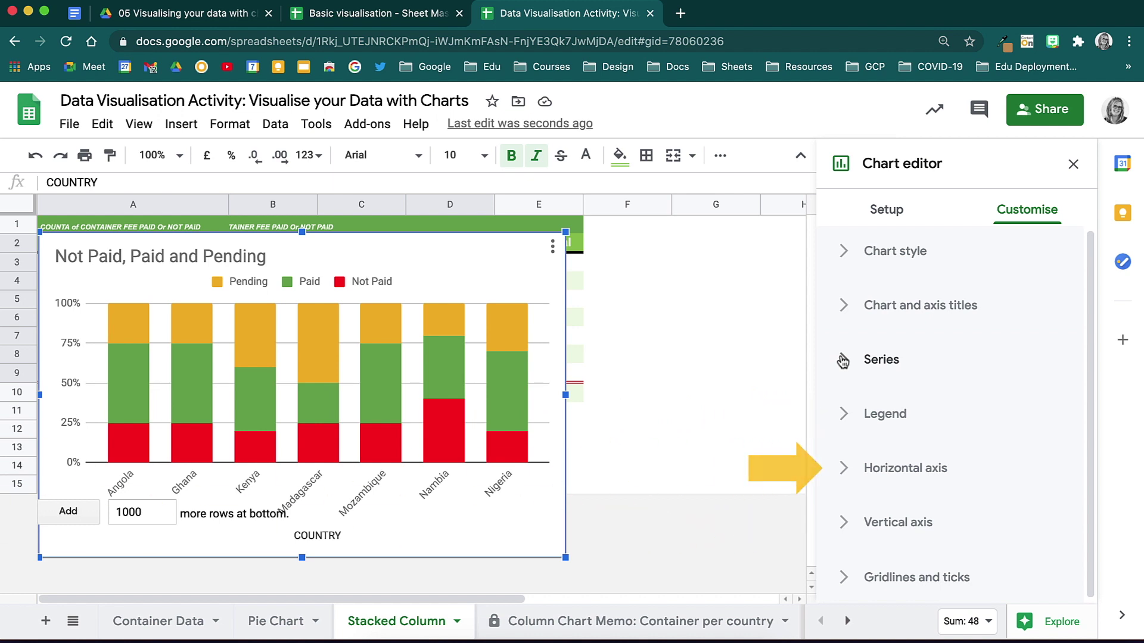
Step: Set the chart legend position to Left
click(872, 413)
click(885, 484)
click(910, 376)
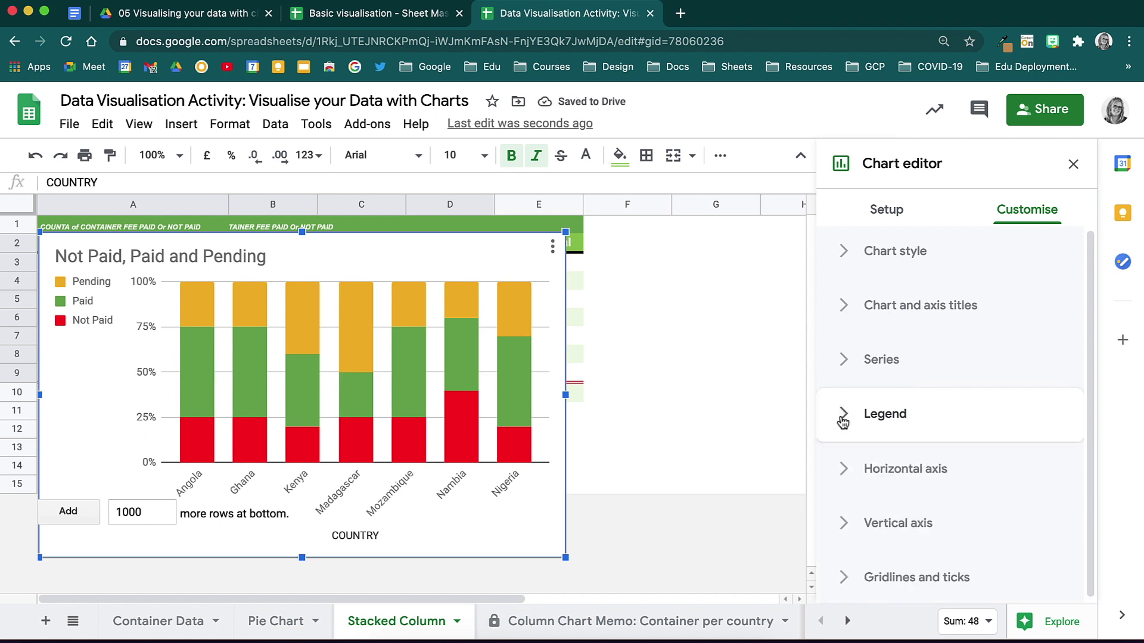
Step: Move the stacked column chart onto its own sheet, Chart8
click(1073, 164)
click(1073, 162)
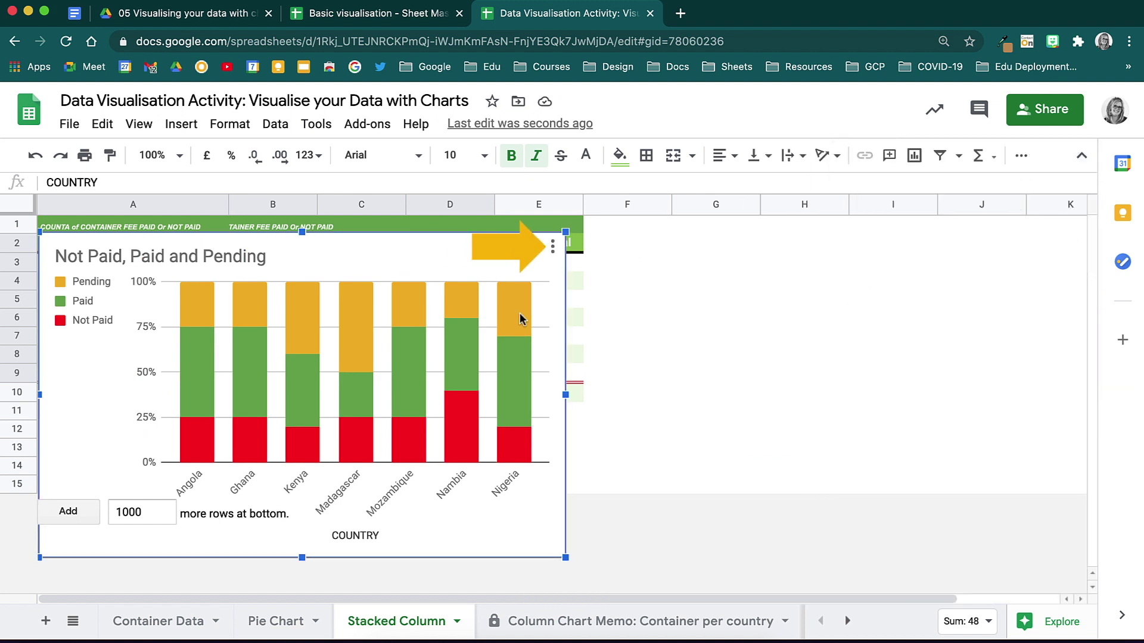
click(553, 247)
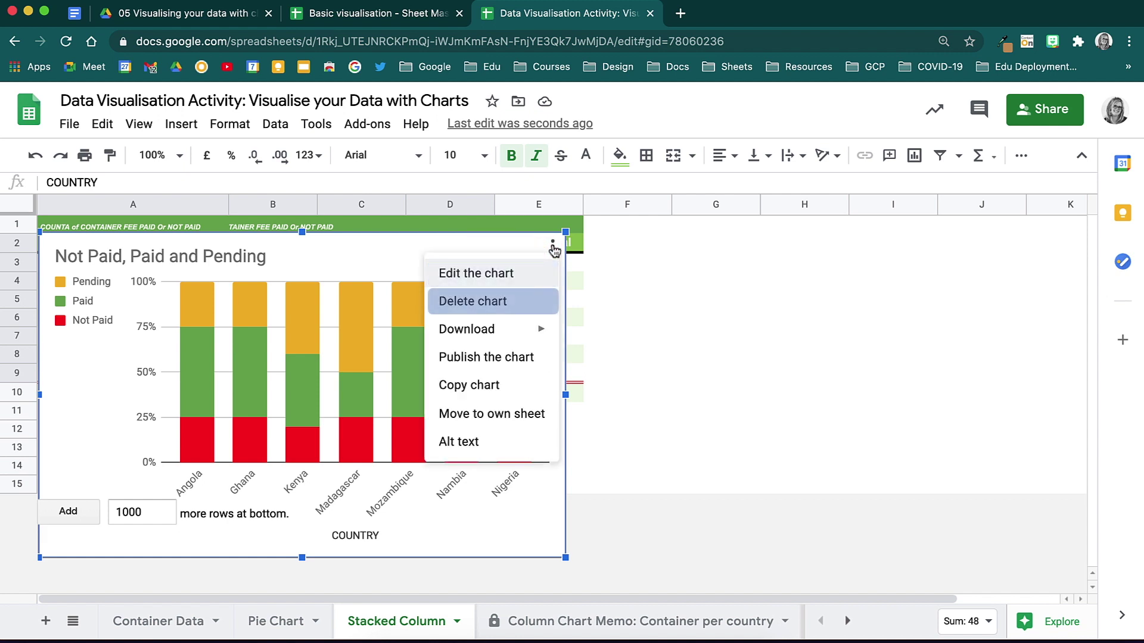
mouse_move(543, 325)
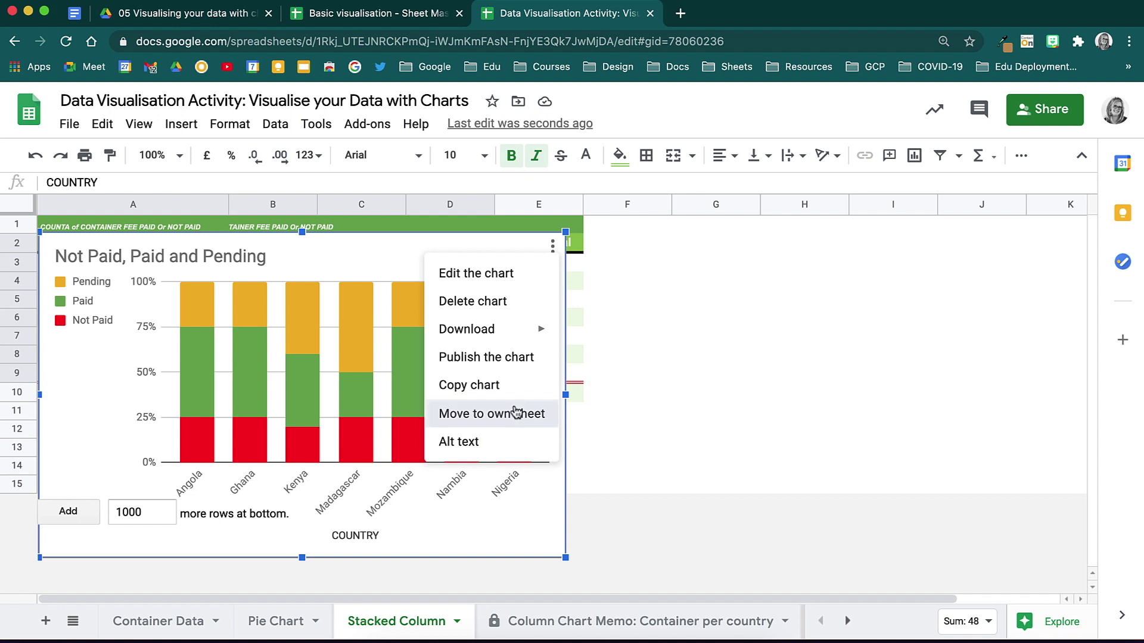
click(516, 412)
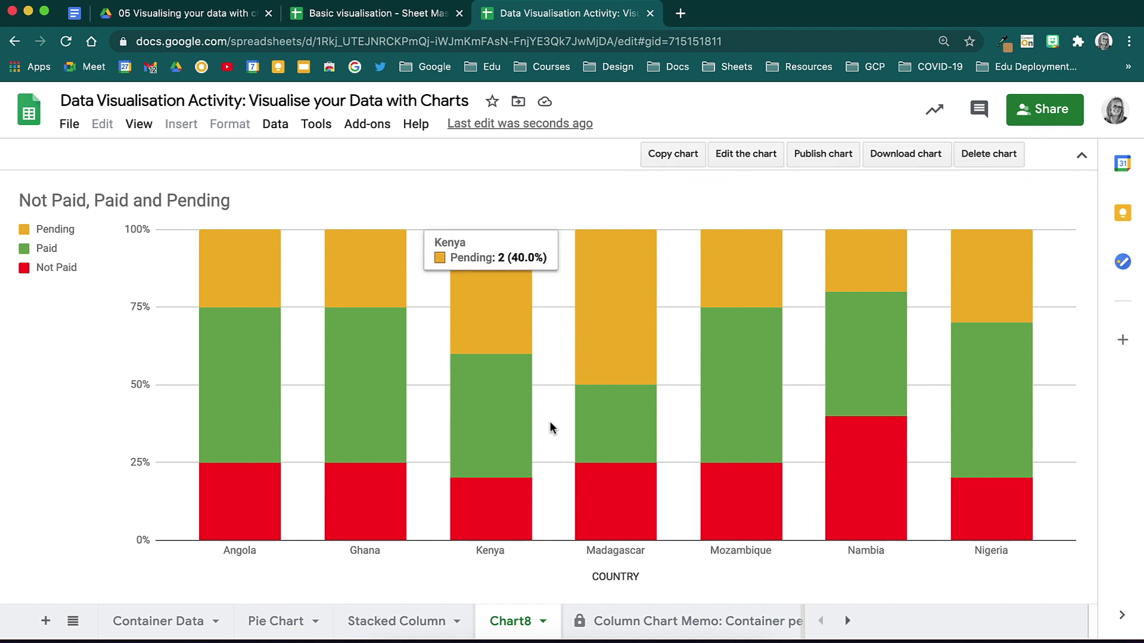
Step: In the Basic visualisation spreadsheet, browse the chart sheets to reach Chart 7
click(368, 18)
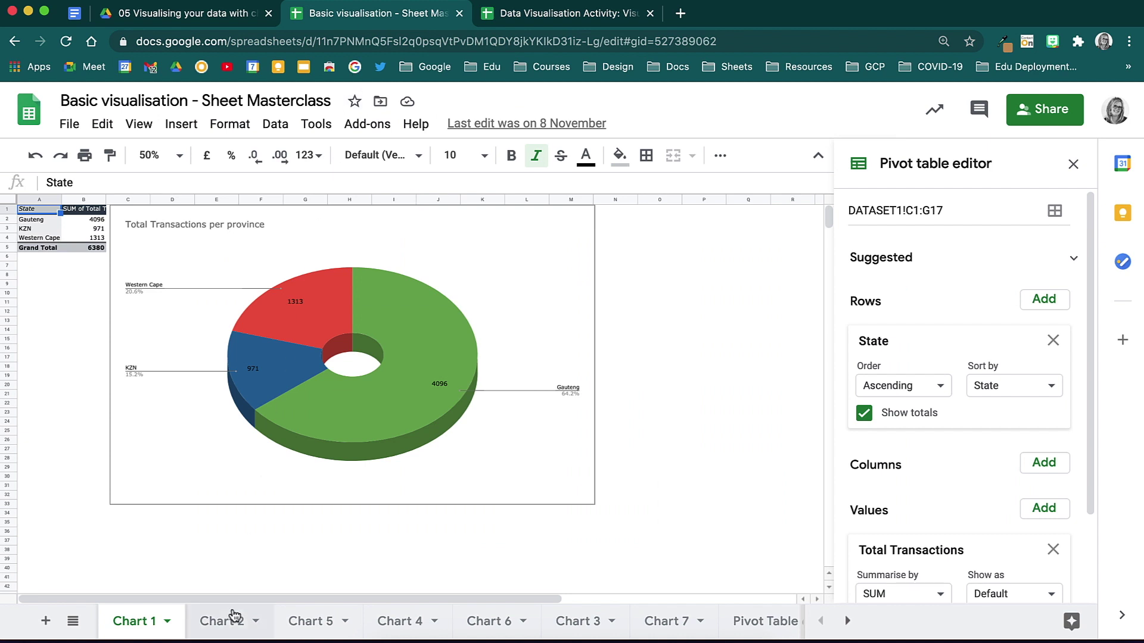
click(233, 618)
click(300, 622)
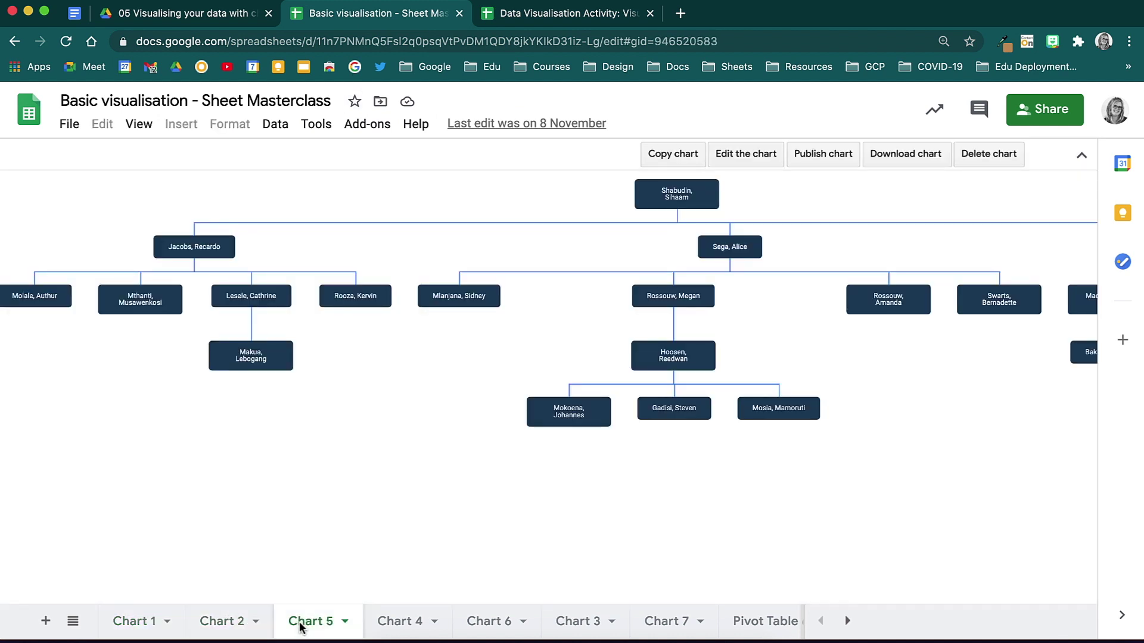
click(400, 625)
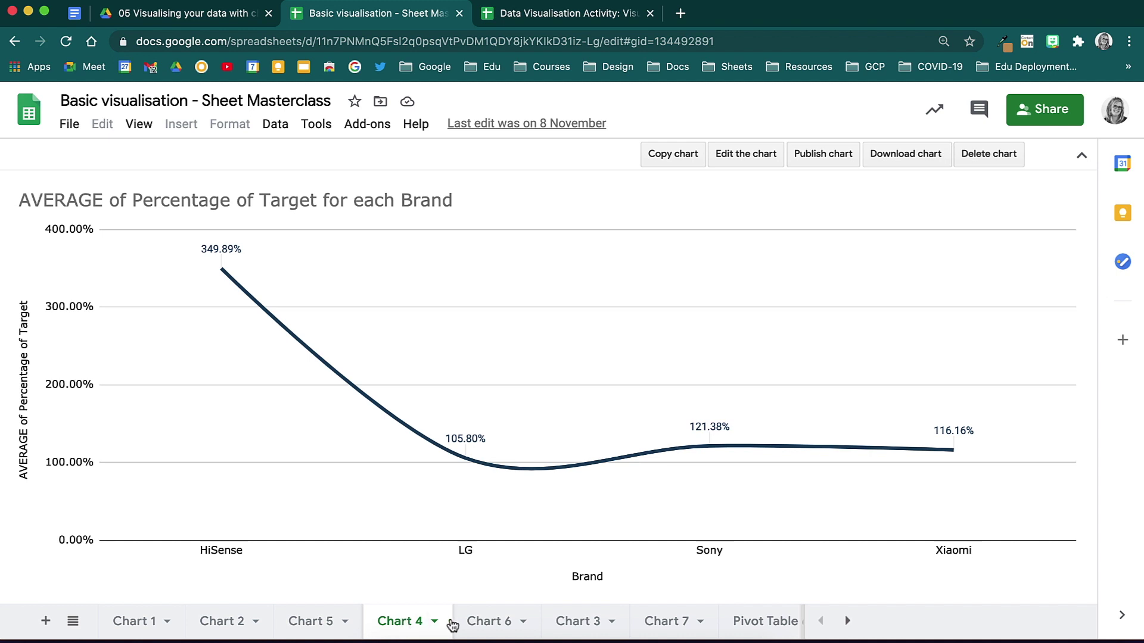
click(657, 624)
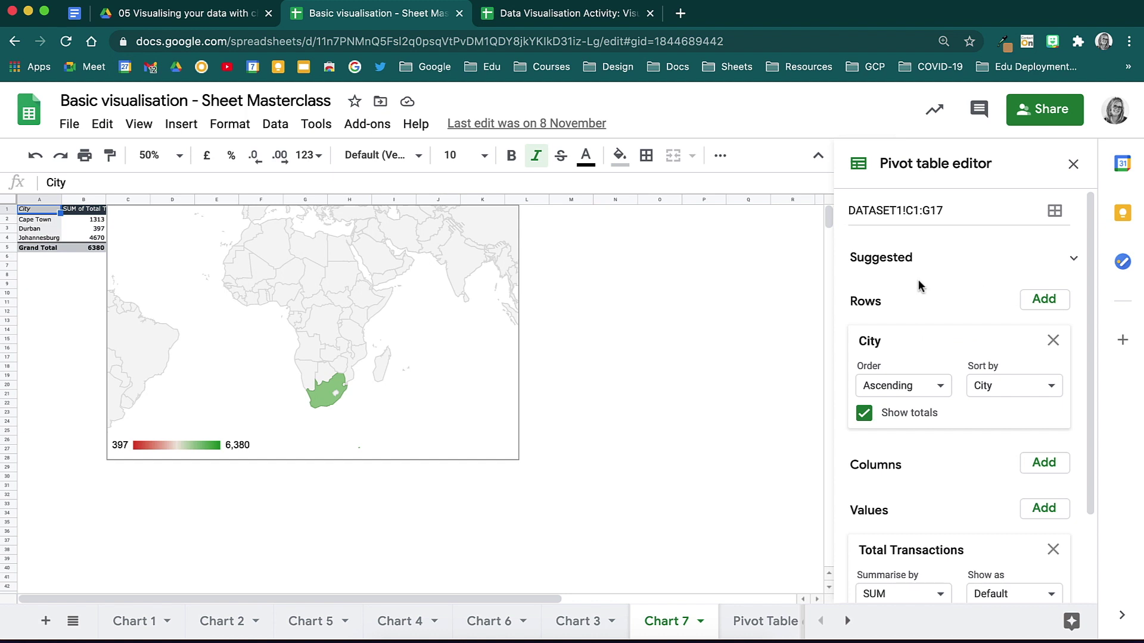
Step: Edit the Chart 7 geo map and show its Geo region choices
click(463, 354)
click(505, 226)
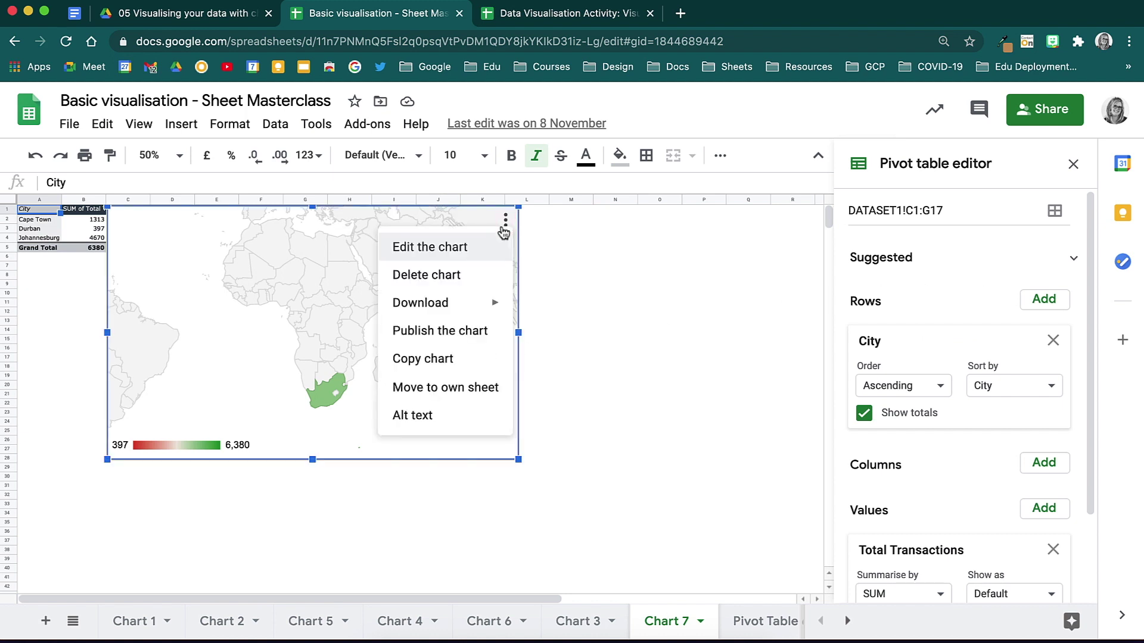
key(Escape)
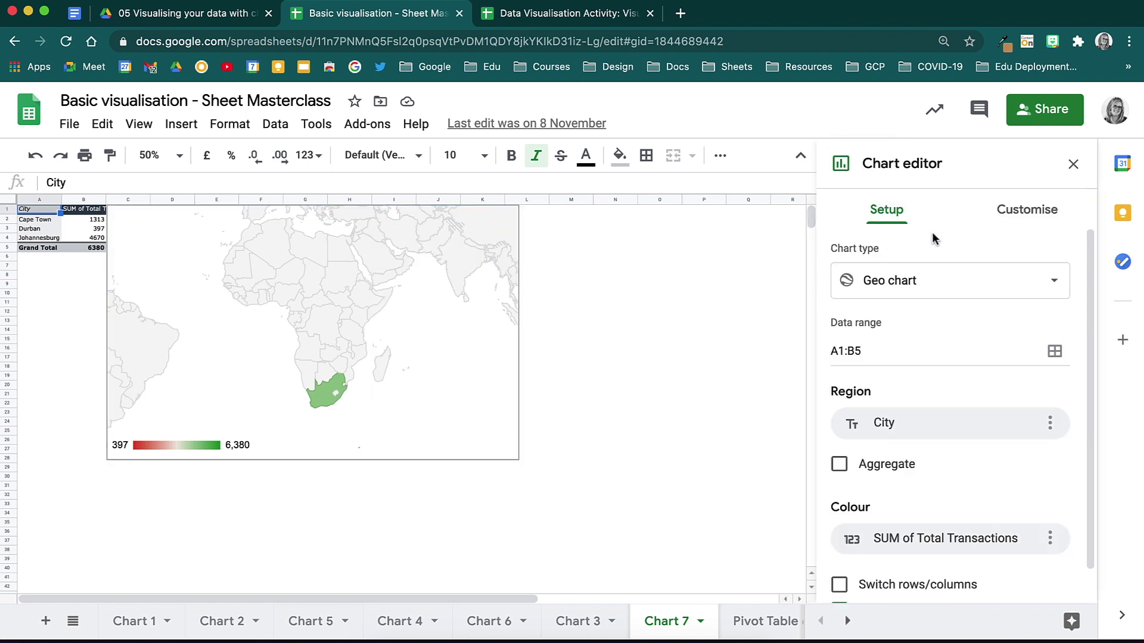
click(999, 217)
click(873, 307)
click(1010, 384)
click(914, 385)
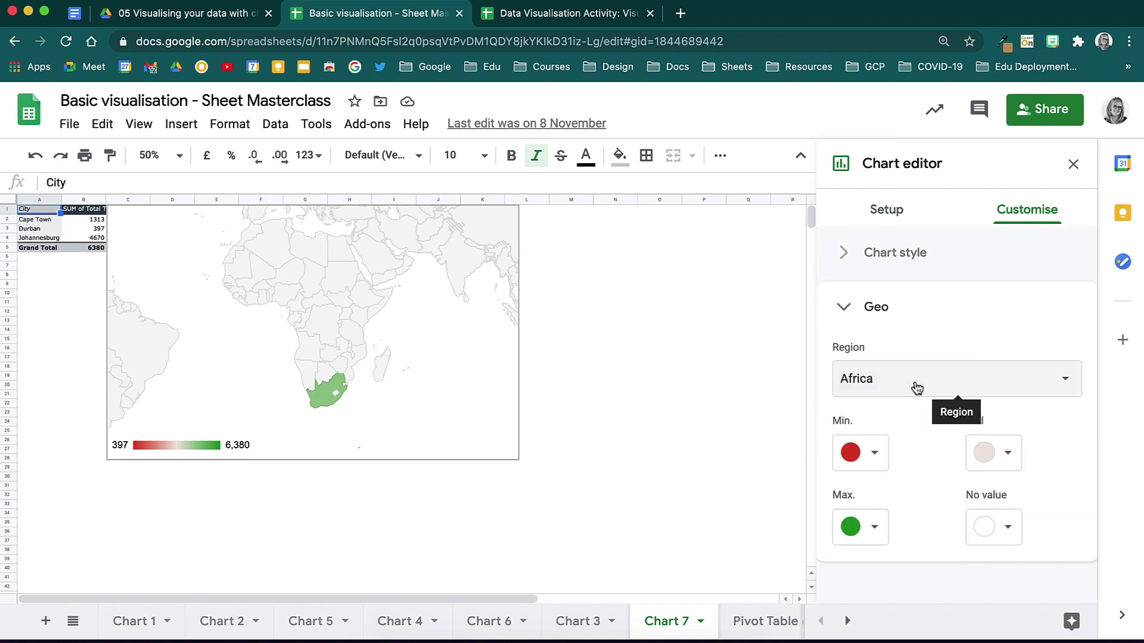